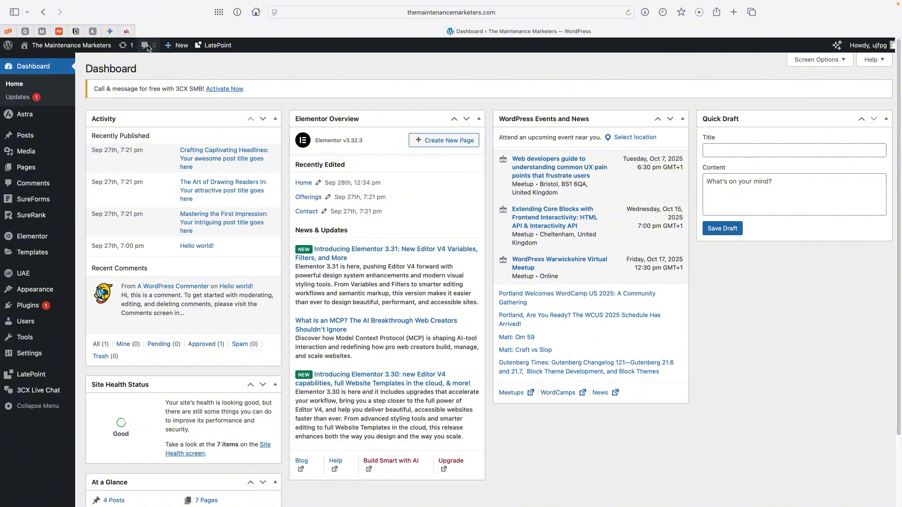
# Visit the live site and examine the home page's header and content sections.
pyautogui.moveTo(49, 47)
pyautogui.click(40, 64)
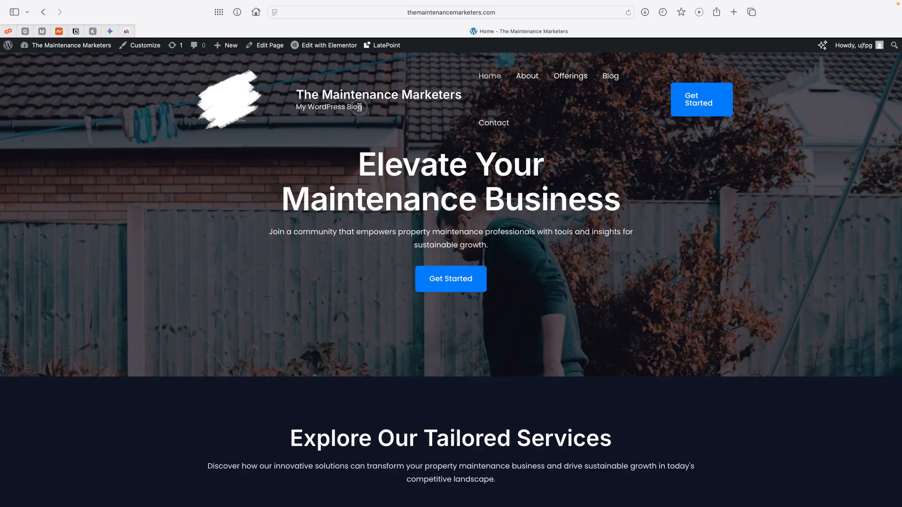
pyautogui.moveTo(364, 109); pyautogui.dragTo(284, 99)
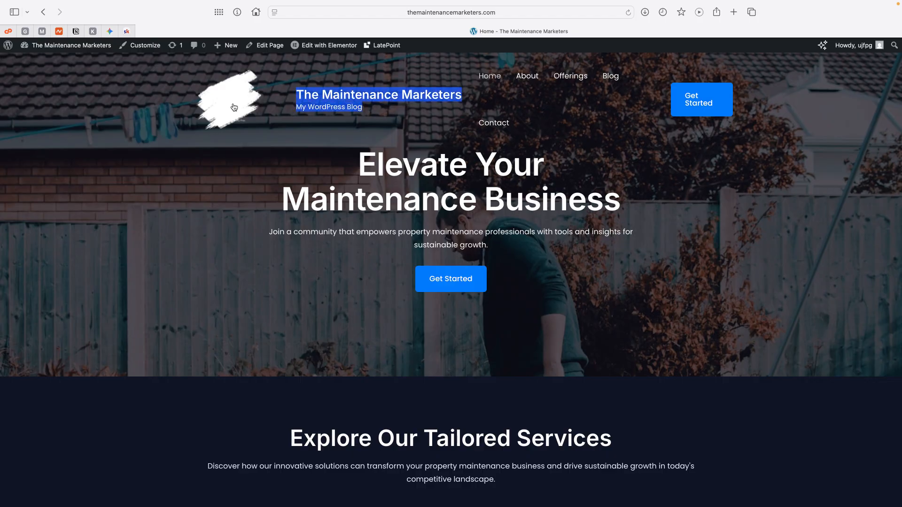
pyautogui.scroll(-5, 398, 282)
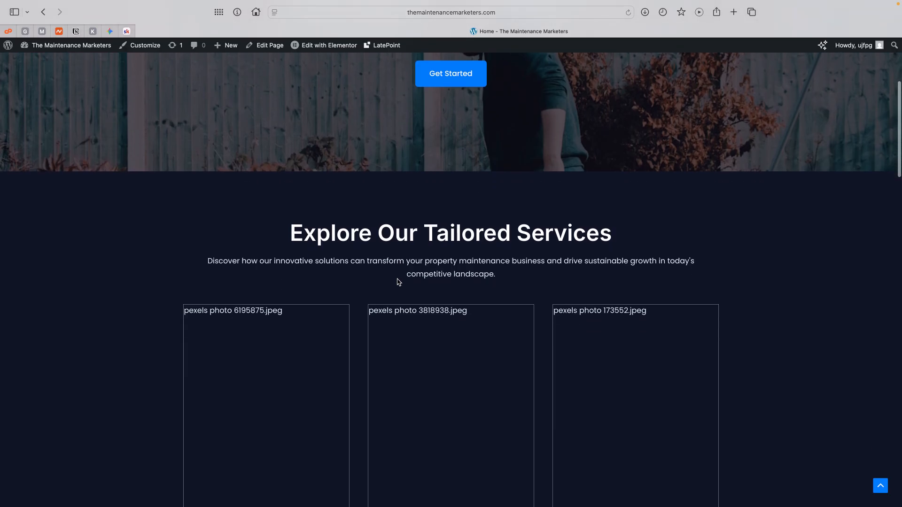
pyautogui.scroll(-3, 398, 282)
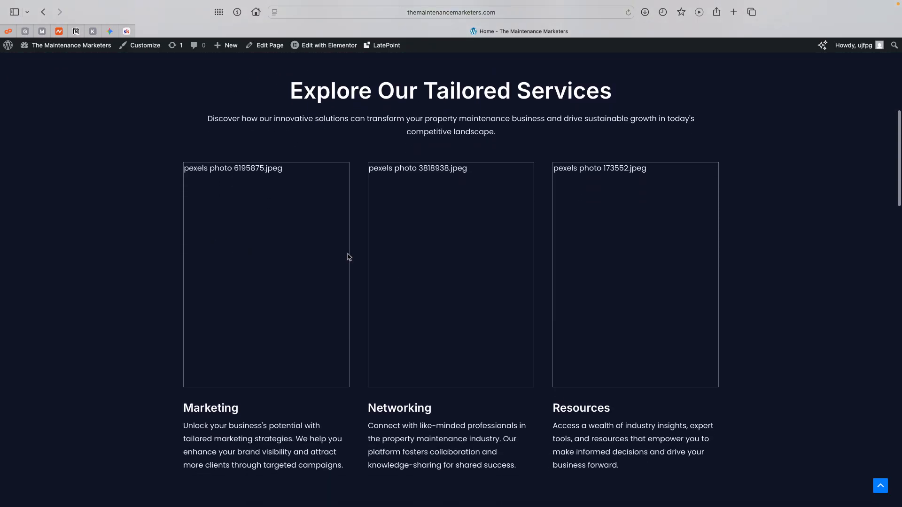
pyautogui.scroll(-9, 486, 283)
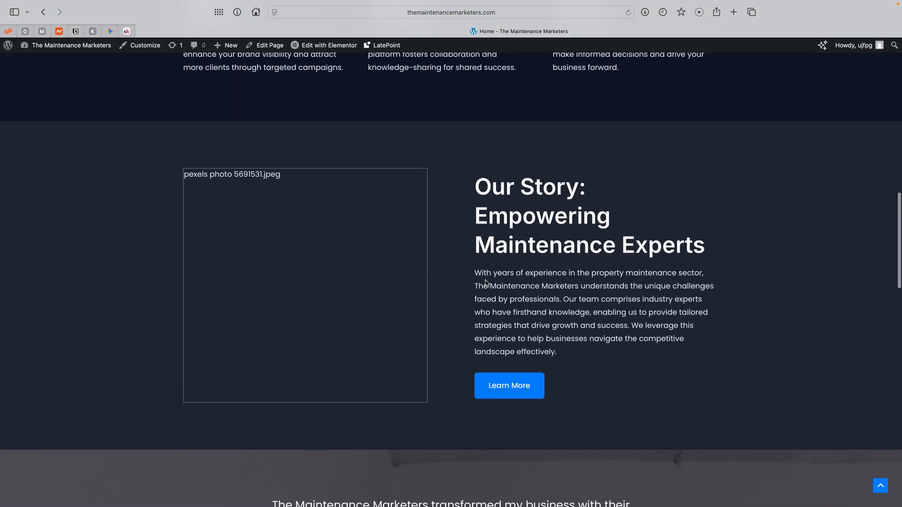
pyautogui.scroll(-20, 366, 316)
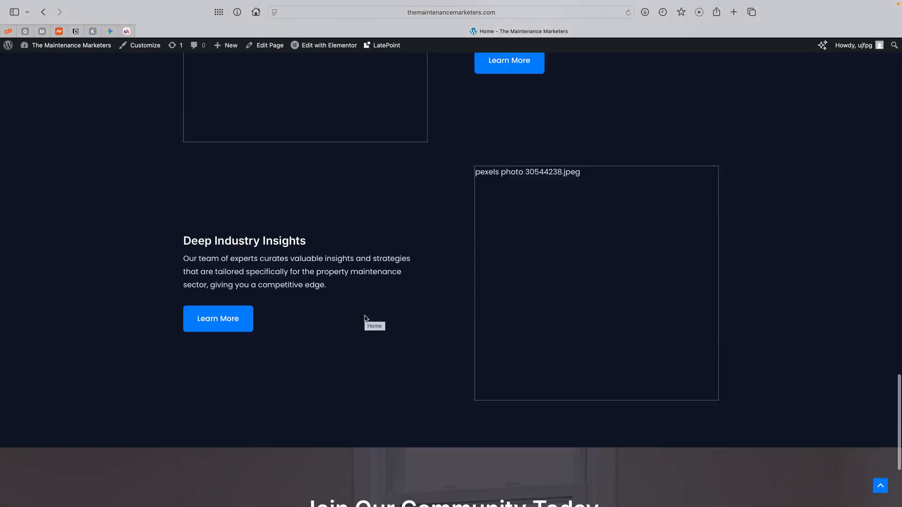
pyautogui.scroll(20, 366, 318)
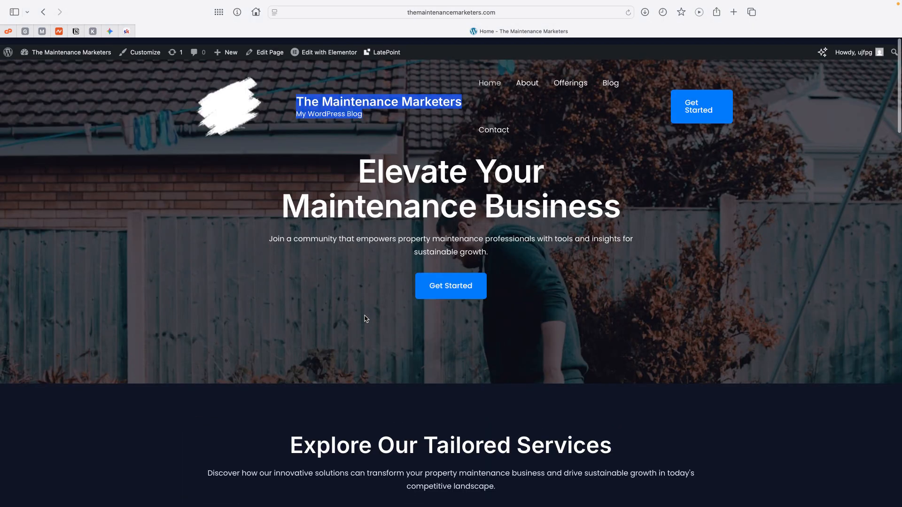
# Examine the site's About page and open the Offerings page.
pyautogui.click(529, 77)
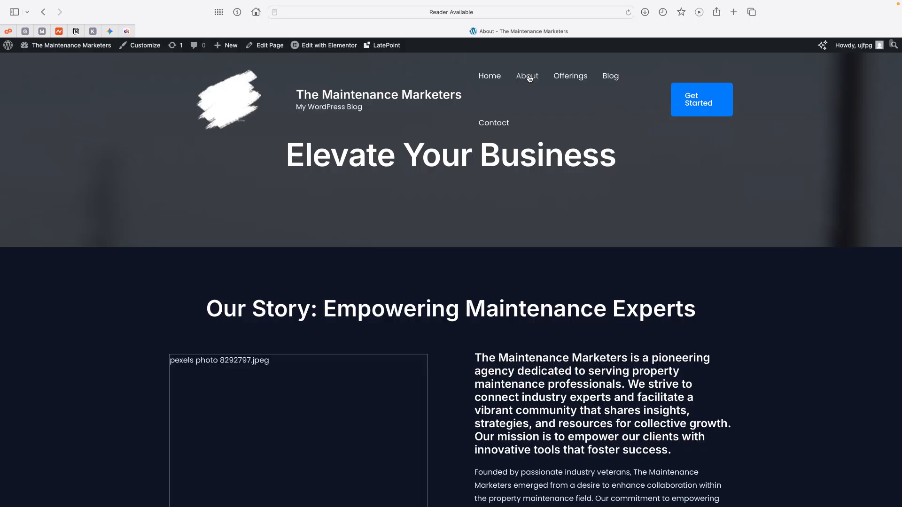
pyautogui.scroll(-10, 416, 317)
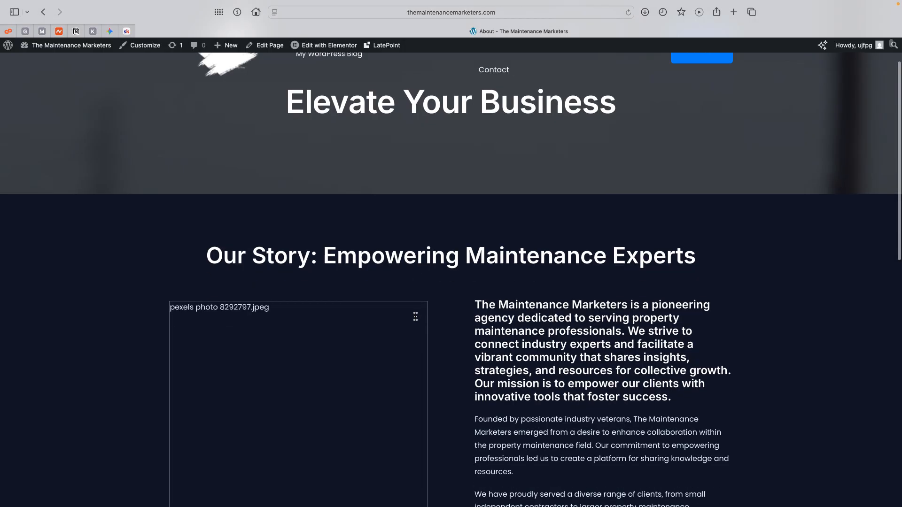
pyautogui.scroll(10, 415, 318)
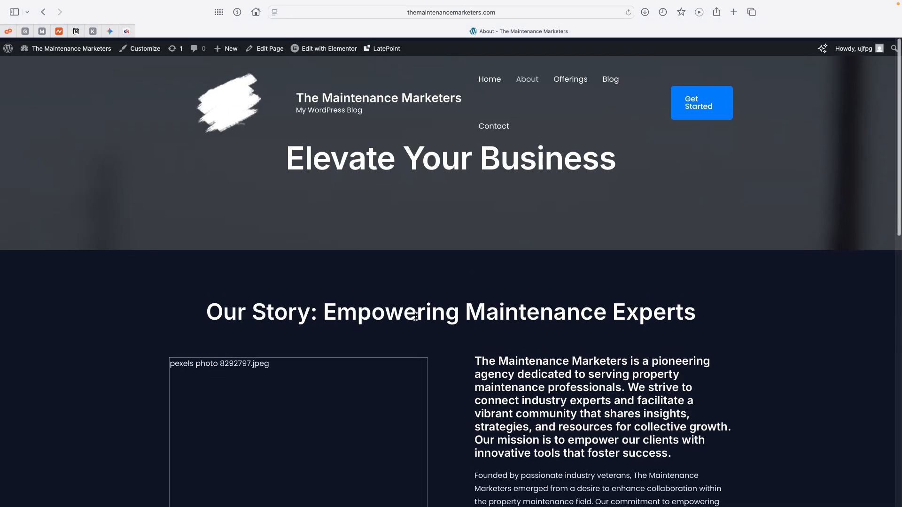
pyautogui.scroll(-15, 415, 317)
pyautogui.scroll(15, 416, 316)
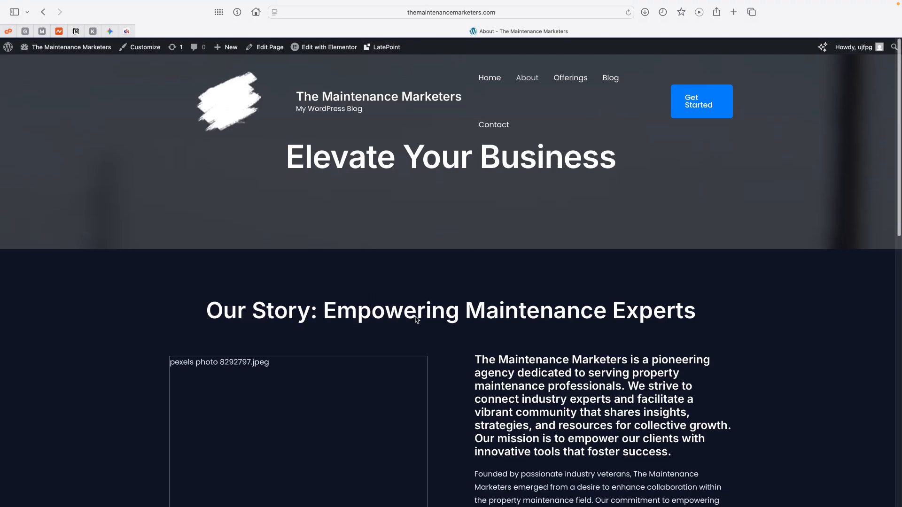
pyautogui.click(574, 75)
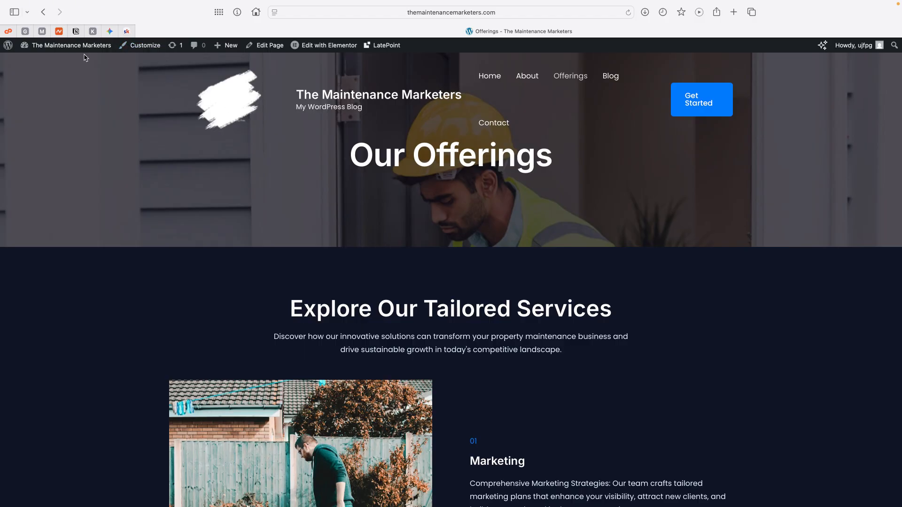
# Return to the site's admin dashboard and look over its widgets.
pyautogui.moveTo(66, 44)
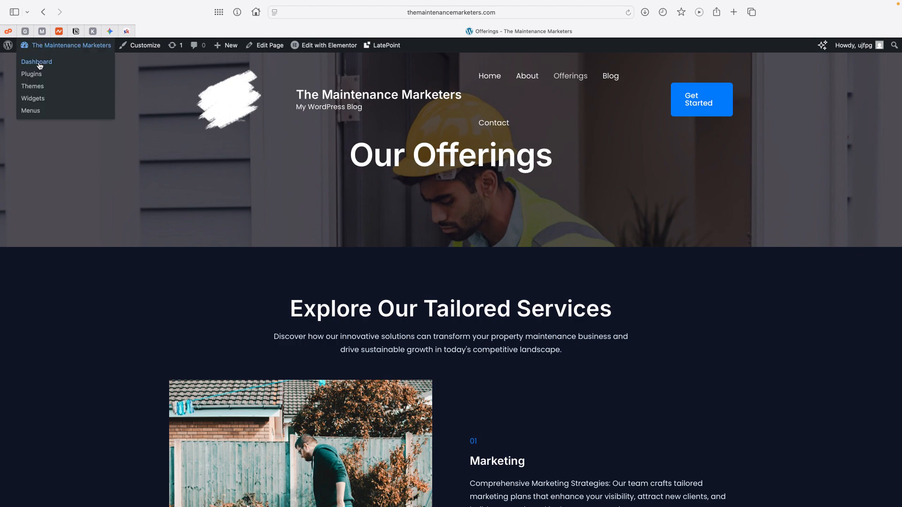
pyautogui.click(41, 61)
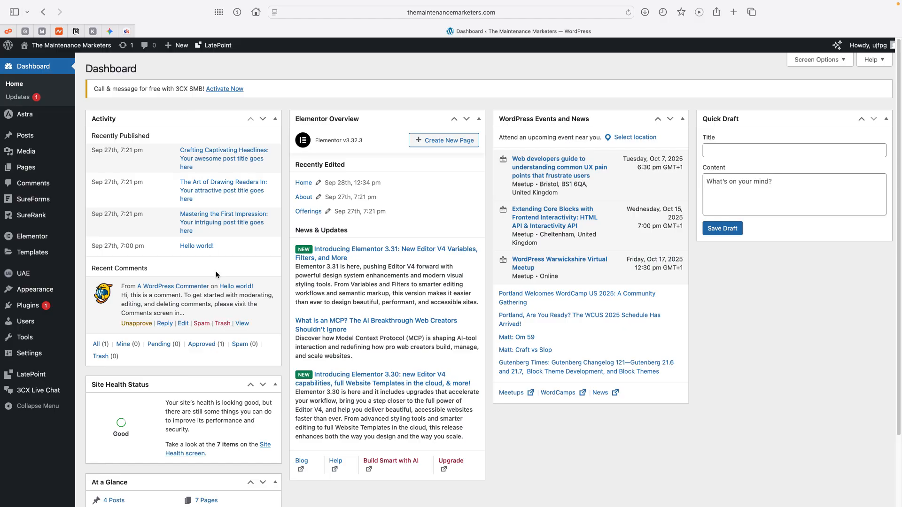
pyautogui.scroll(-2, 272, 157)
pyautogui.scroll(-2, 272, 157)
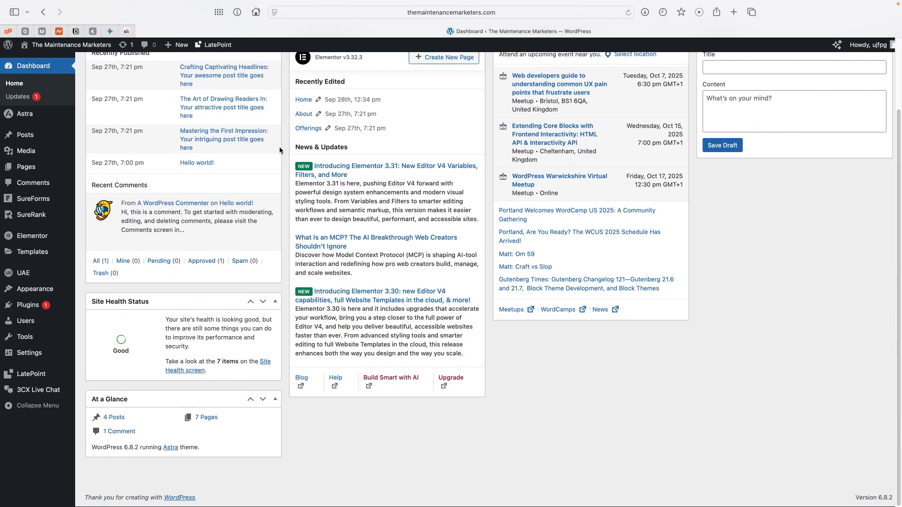
pyautogui.scroll(5, 161, 116)
pyautogui.moveTo(24, 119)
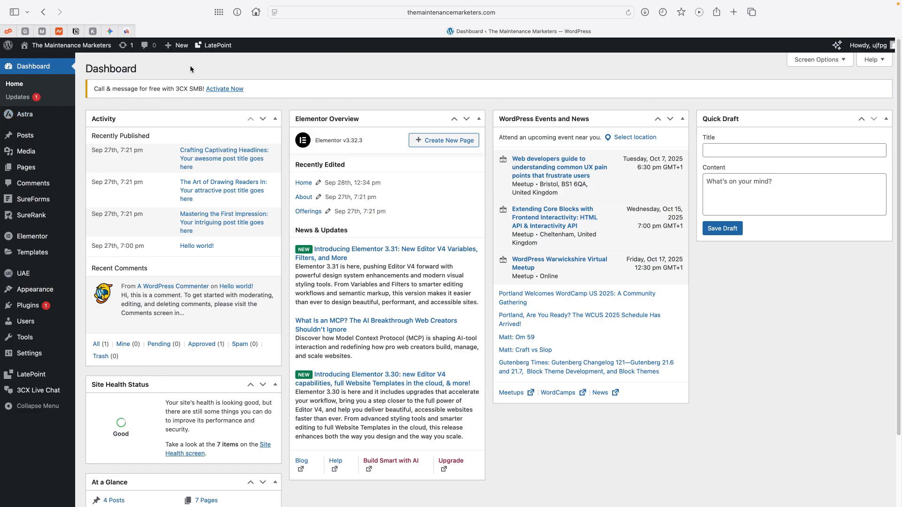
# Open the live site in a separate browser tab and return to the dashboard.
pyautogui.moveTo(44, 47)
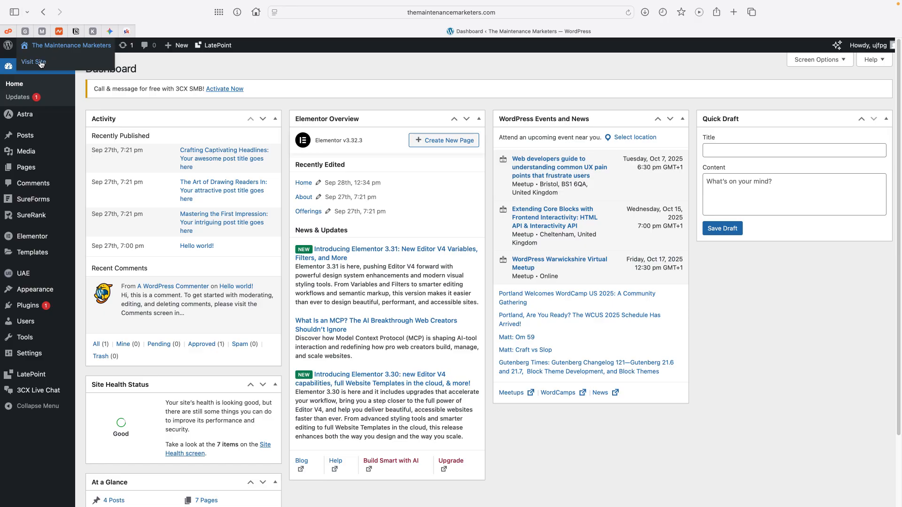
pyautogui.rightClick(40, 65)
pyautogui.click(74, 66)
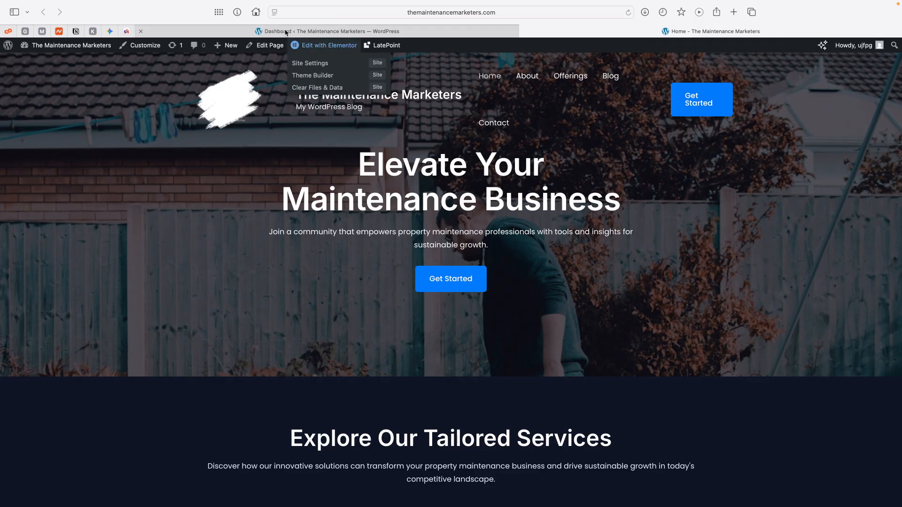
pyautogui.click(329, 31)
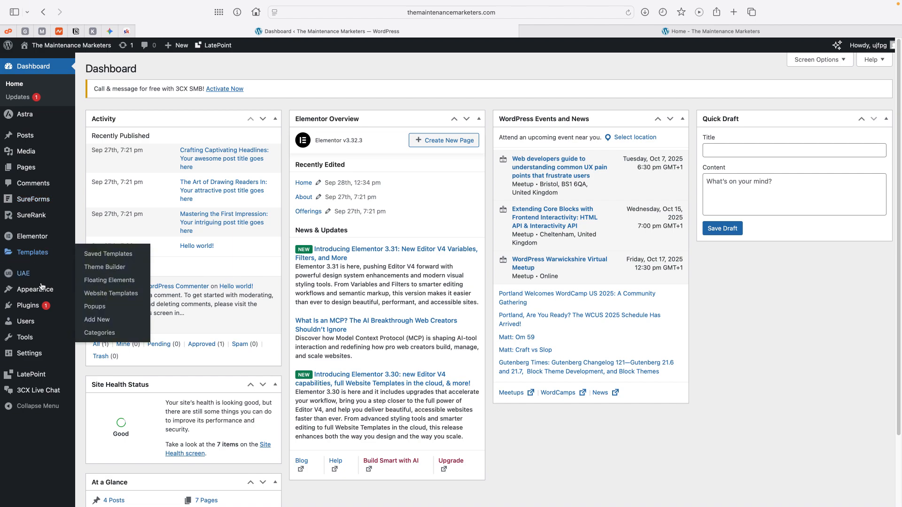
# Activate the Twenty Twenty-Five theme from the installed themes.
pyautogui.moveTo(42, 291)
pyautogui.click(96, 291)
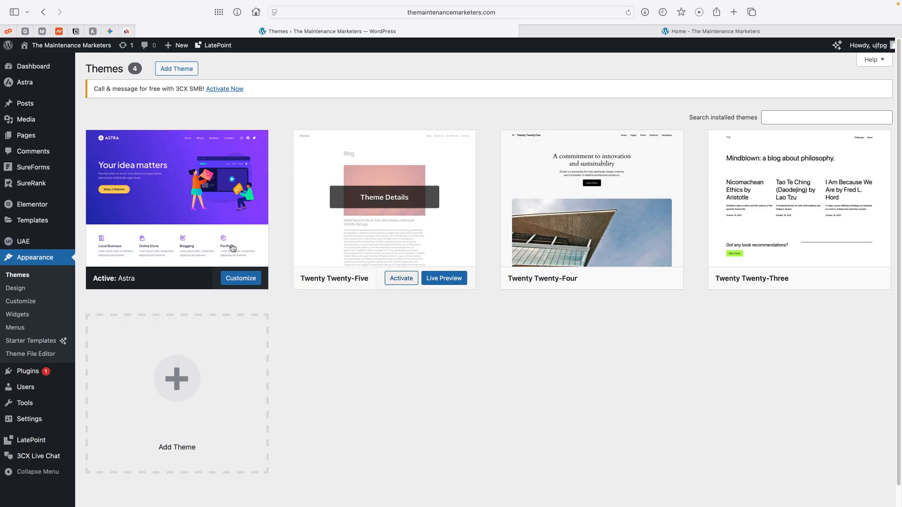
pyautogui.click(405, 280)
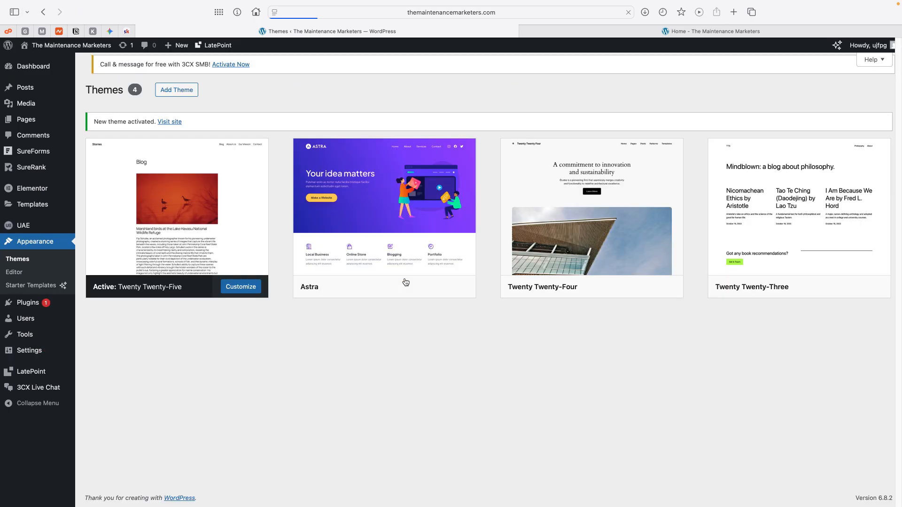
# Go to the open live home page and reload it to show the newly activated theme.
pyautogui.click(686, 31)
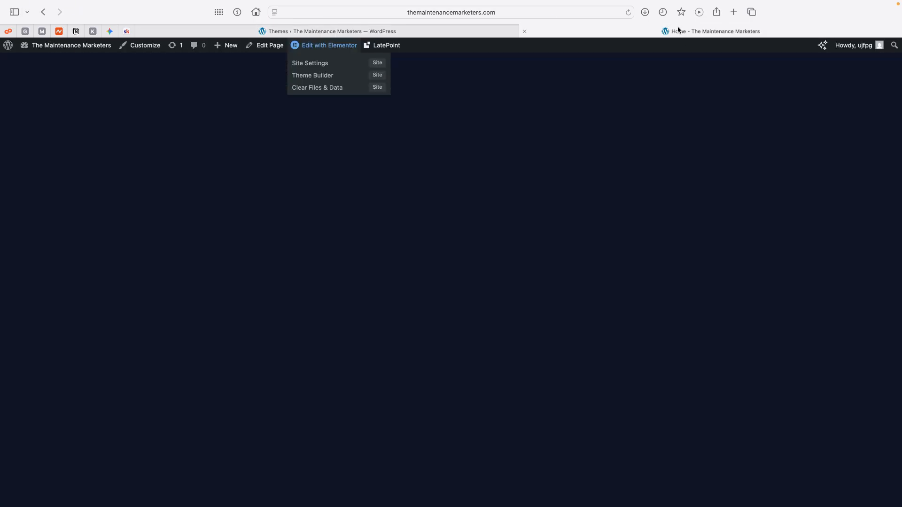
pyautogui.click(412, 31)
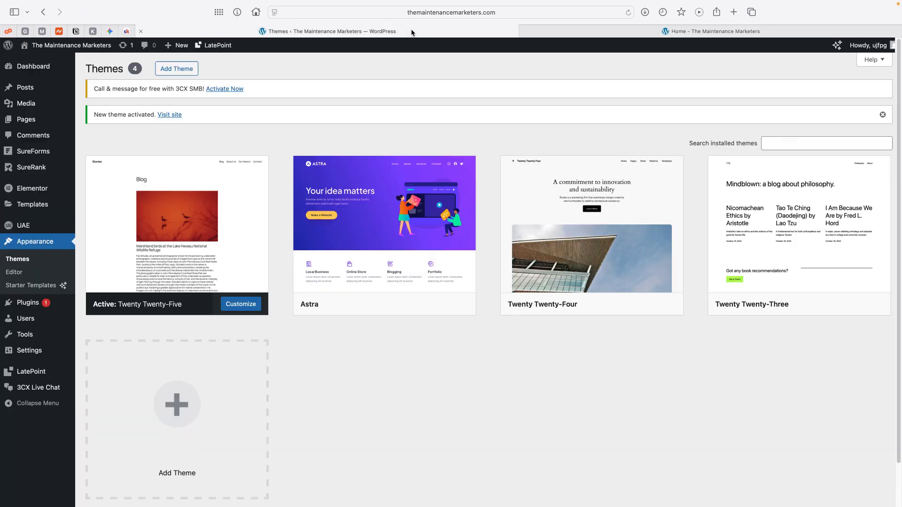
pyautogui.click(611, 32)
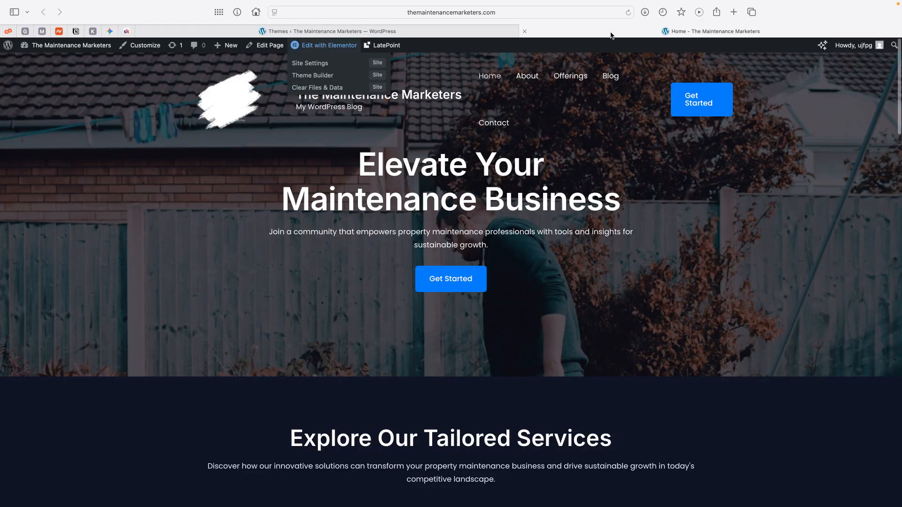
pyautogui.scroll(-10, 531, 231)
pyautogui.scroll(10, 532, 231)
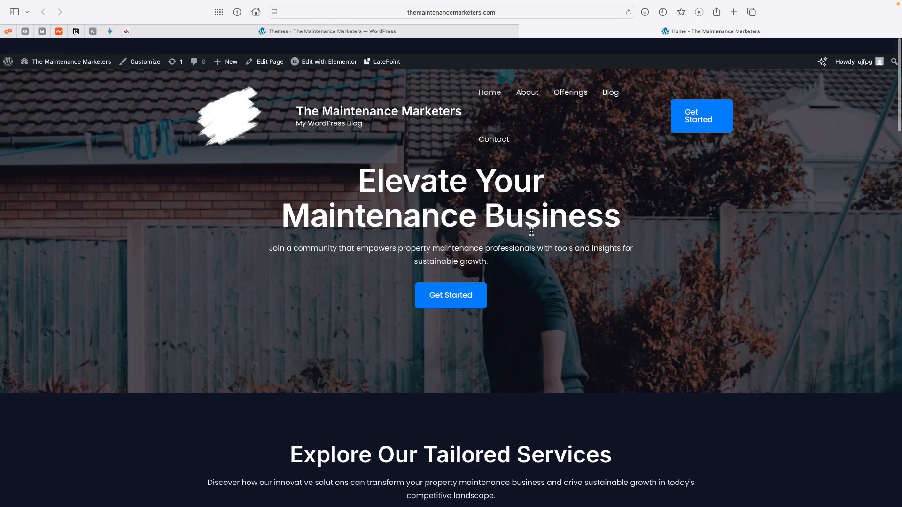
pyautogui.click(628, 14)
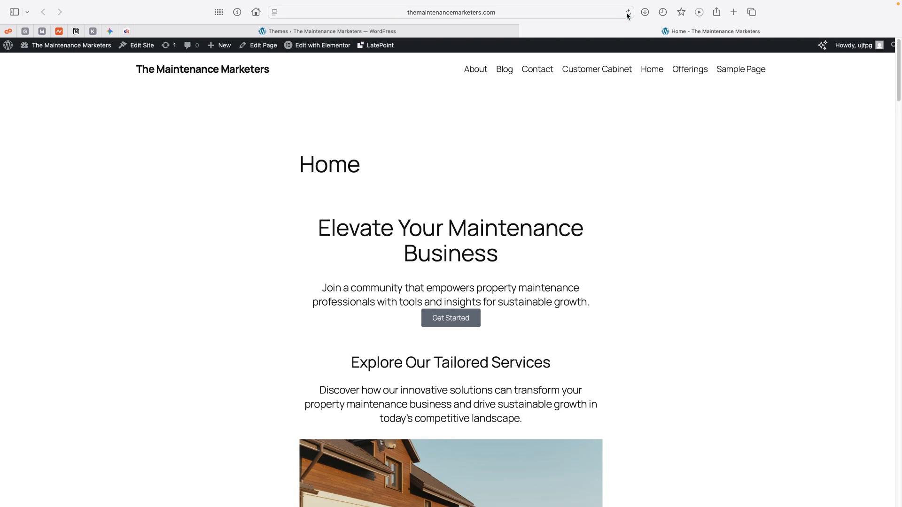
# Examine the home page's sections and images under the Twenty Twenty-Five theme.
pyautogui.scroll(-10, 439, 170)
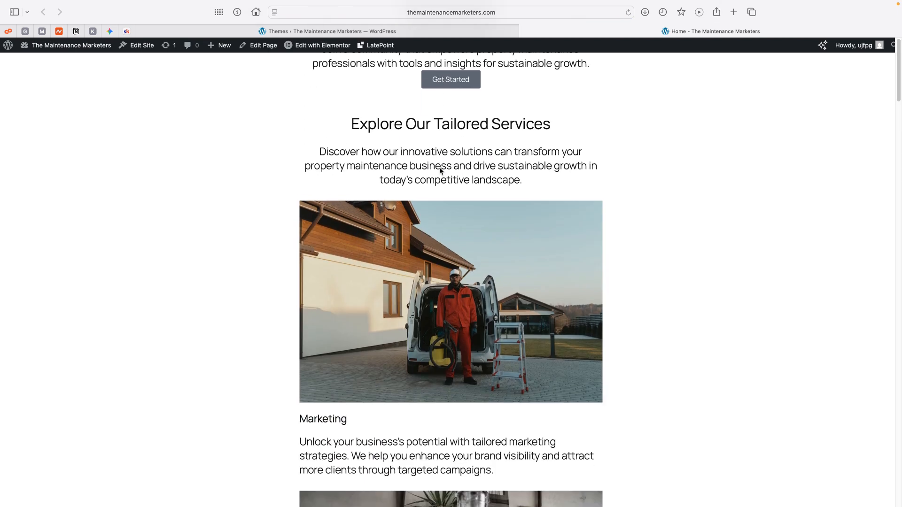
pyautogui.scroll(-20, 439, 168)
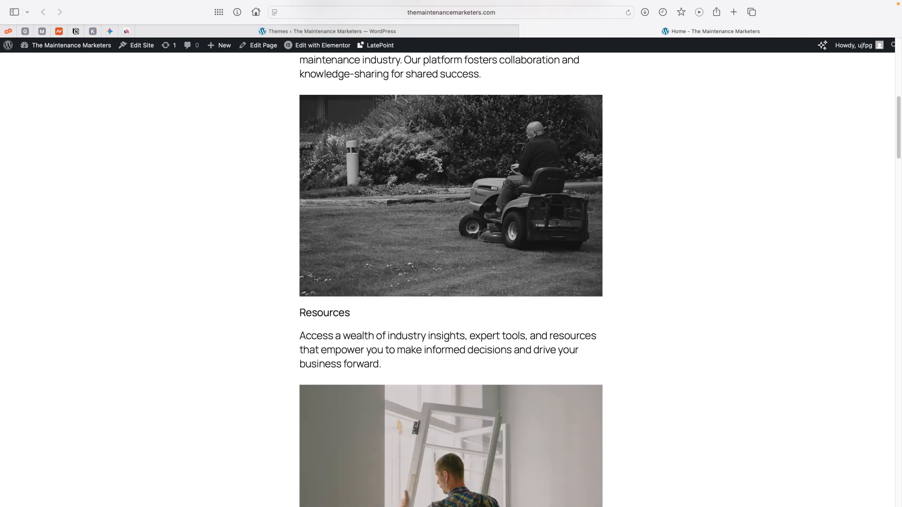
pyautogui.scroll(-13, 440, 167)
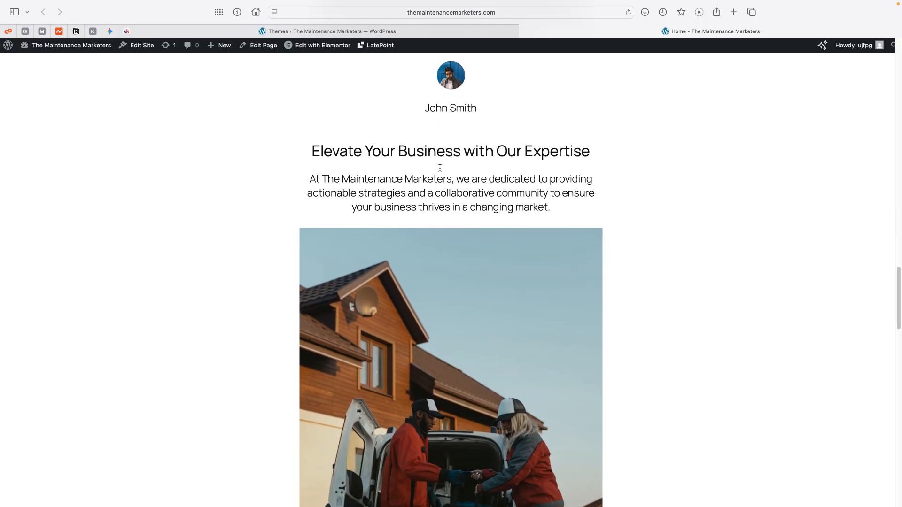
pyautogui.scroll(-11, 439, 168)
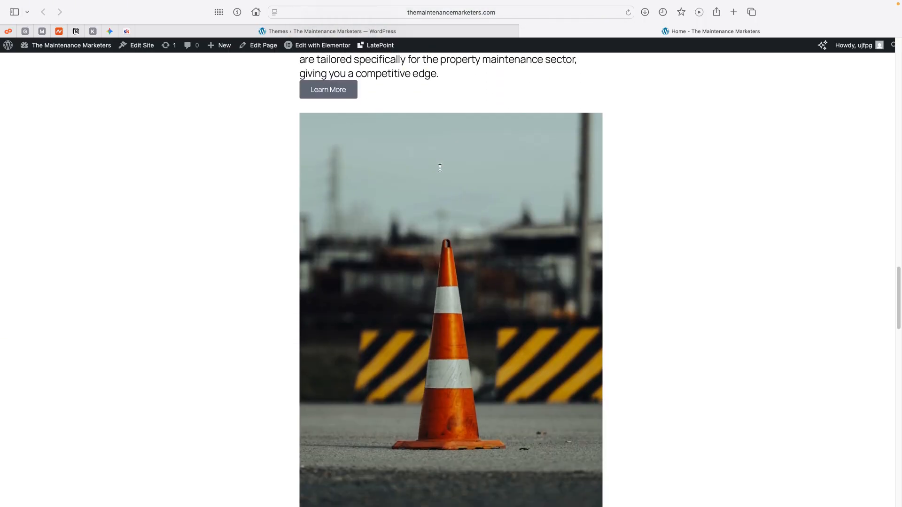
pyautogui.scroll(20, 440, 168)
pyautogui.scroll(20, 439, 168)
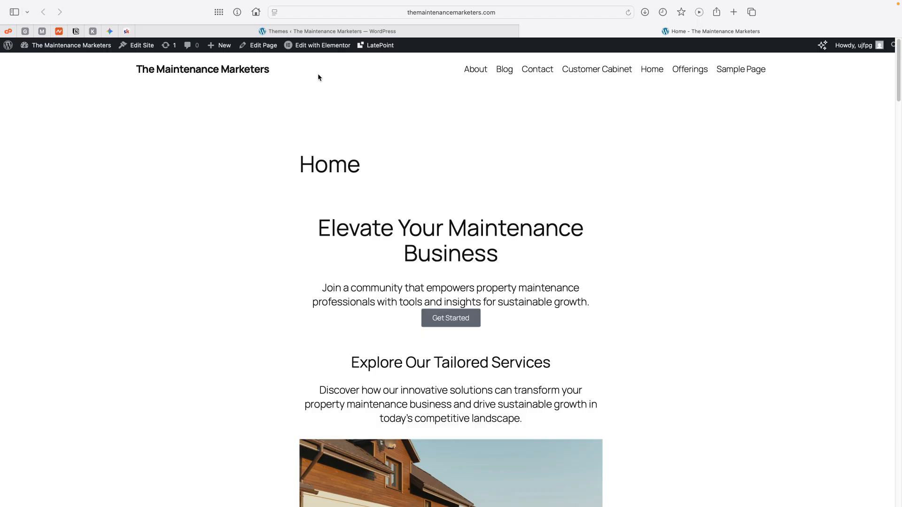
# Reactivate the Astra theme and reload the live home page.
pyautogui.click(346, 32)
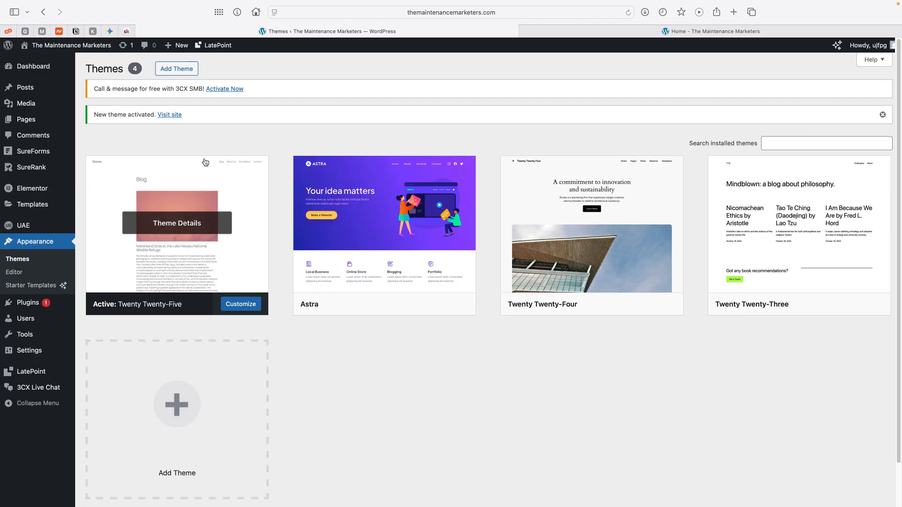
pyautogui.click(401, 304)
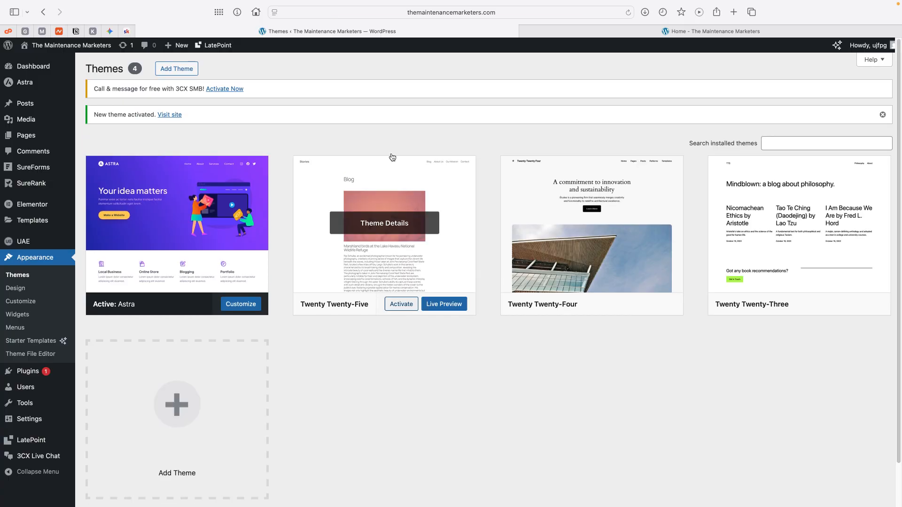
pyautogui.click(643, 32)
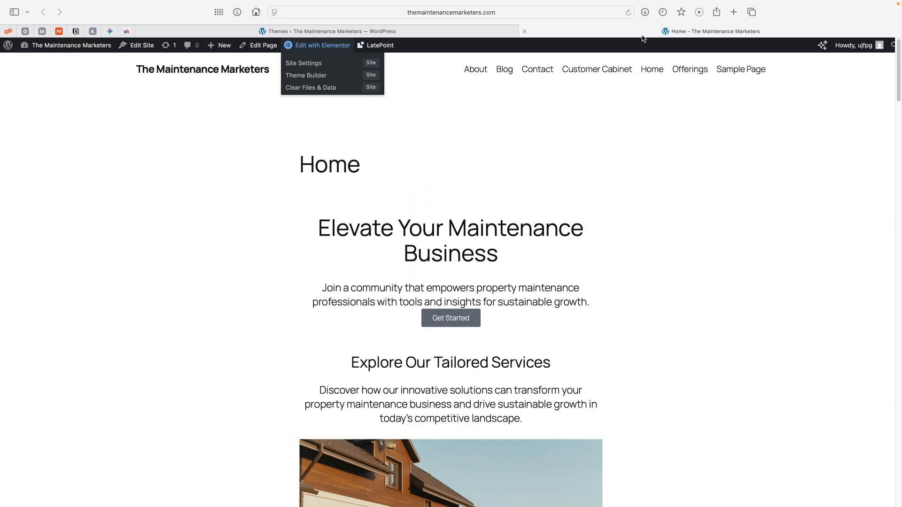
pyautogui.click(630, 13)
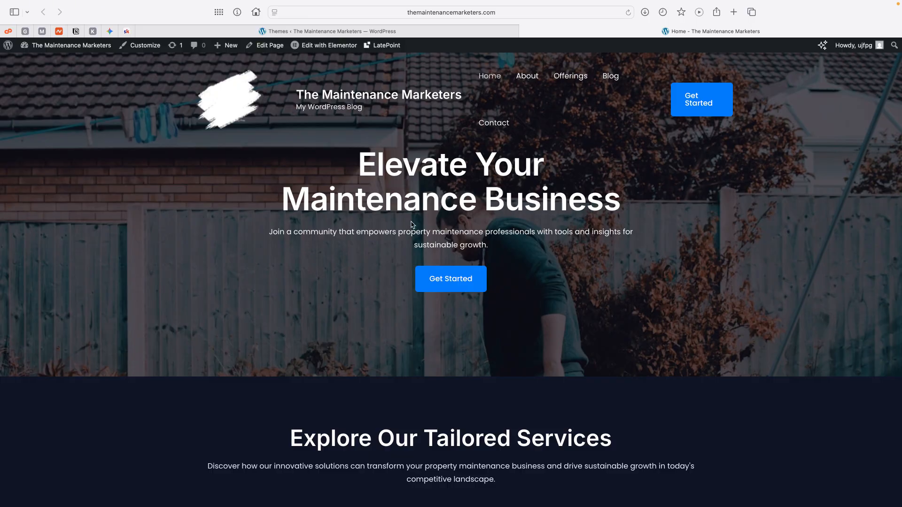
# Examine the live home page's sections and images under the Astra theme.
pyautogui.scroll(-10, 365, 346)
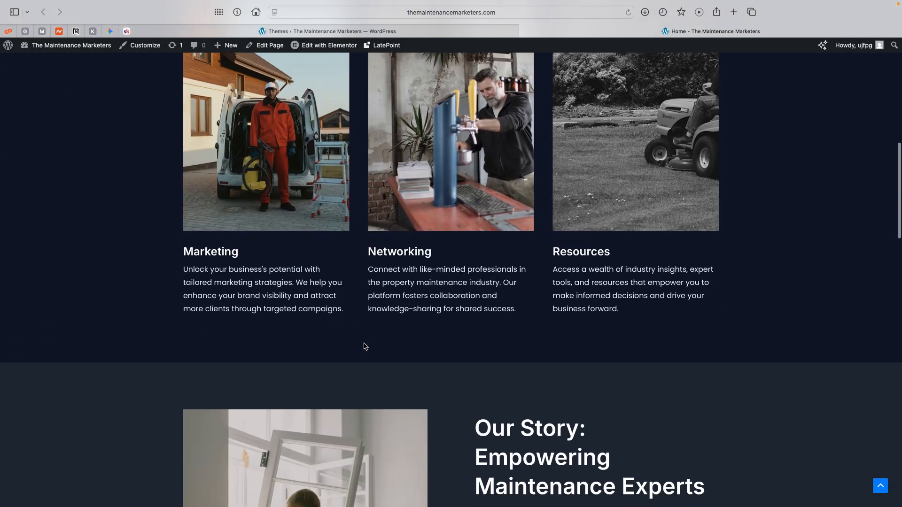
pyautogui.scroll(-5, 365, 346)
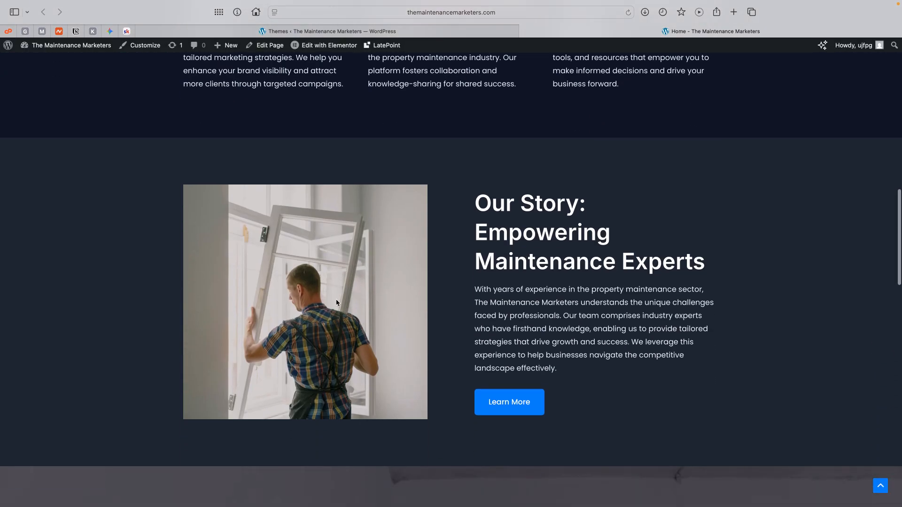
pyautogui.scroll(-18, 336, 303)
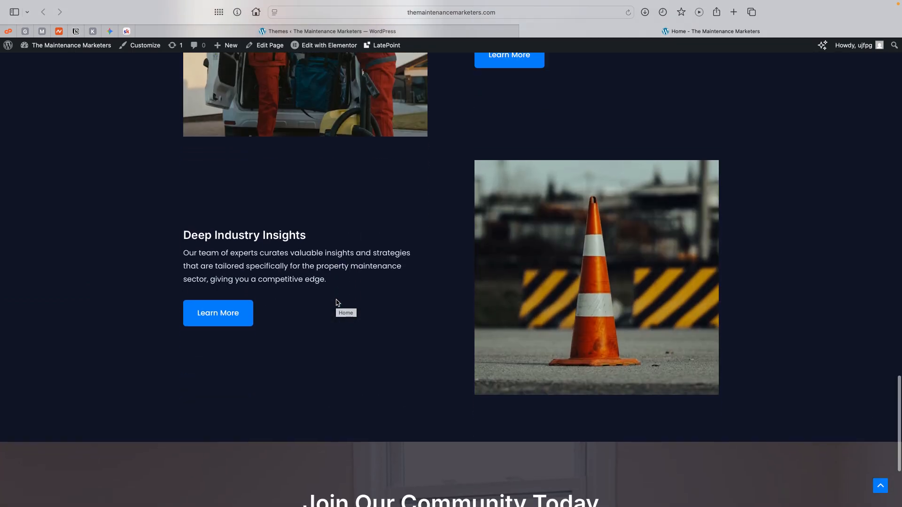
pyautogui.scroll(20, 336, 301)
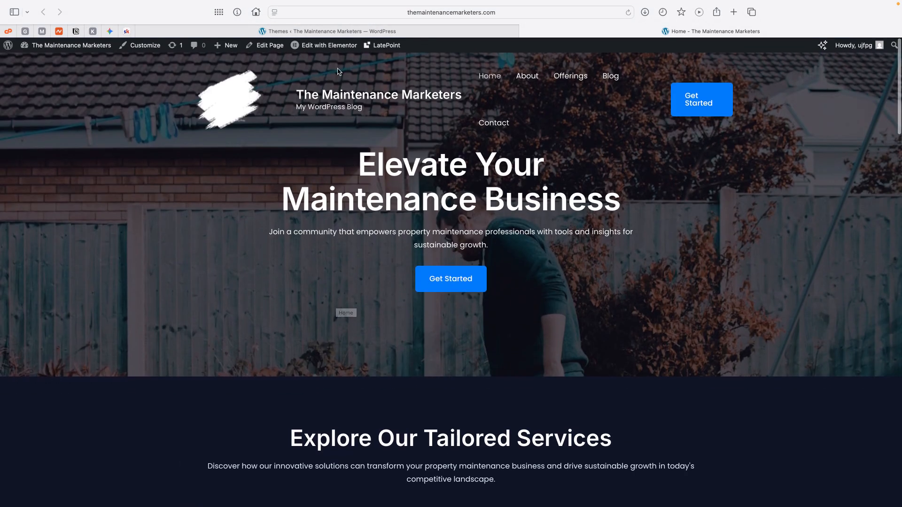
# Return to the site's dashboard and show the list of all posts.
pyautogui.click(305, 31)
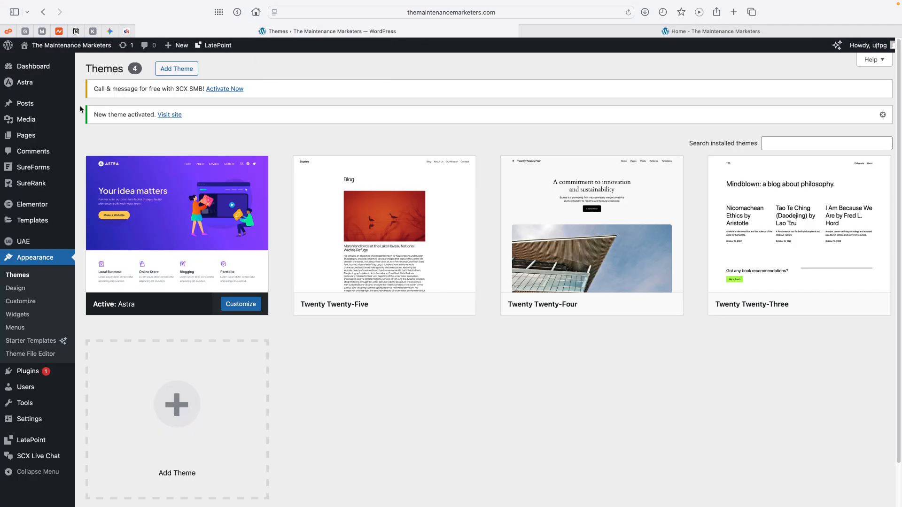
pyautogui.moveTo(27, 81)
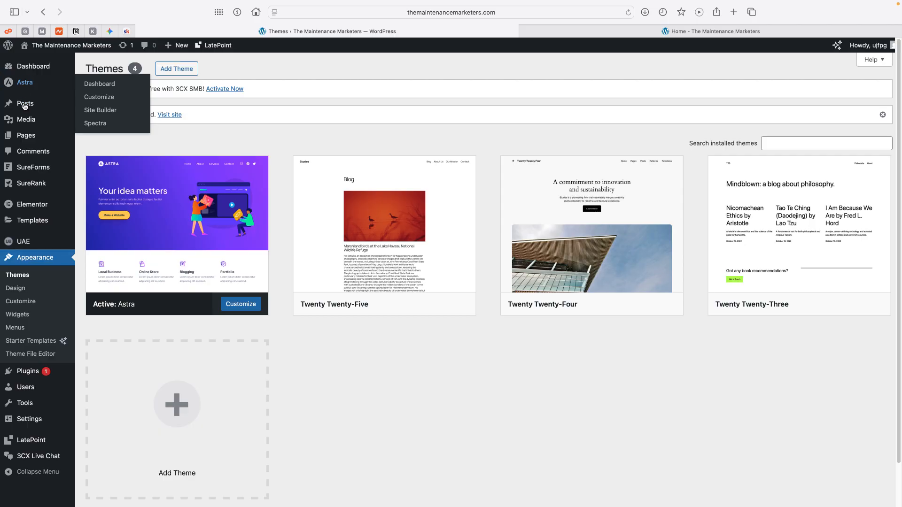
pyautogui.moveTo(25, 106)
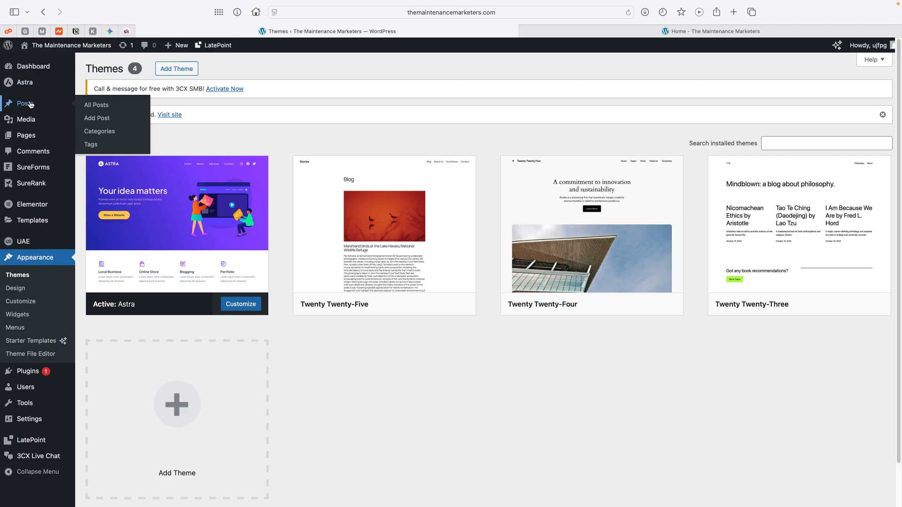
pyautogui.click(28, 107)
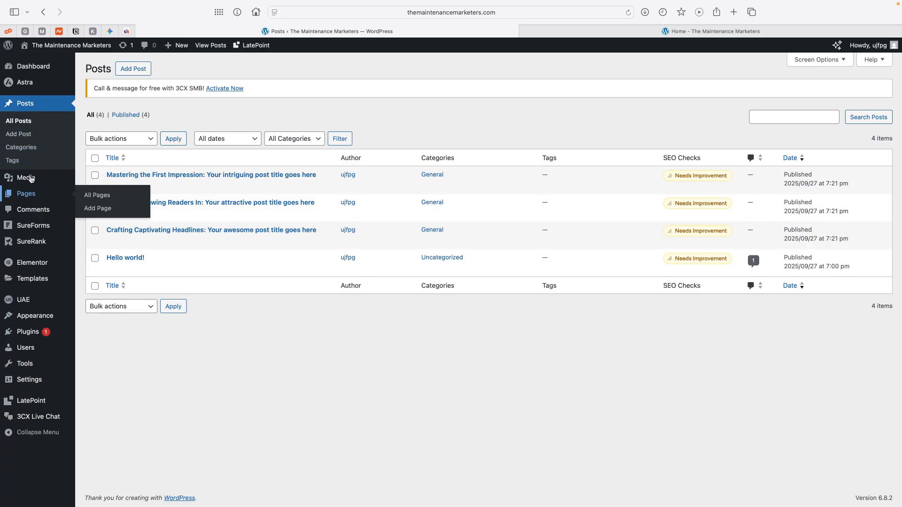
# Open the Media Library and look through its images.
pyautogui.click(28, 178)
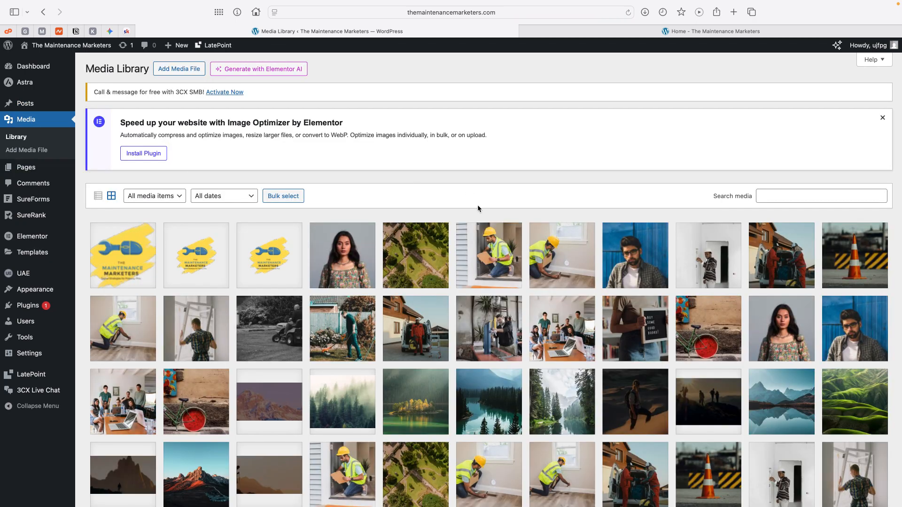
pyautogui.scroll(-10, 479, 208)
pyautogui.scroll(10, 451, 237)
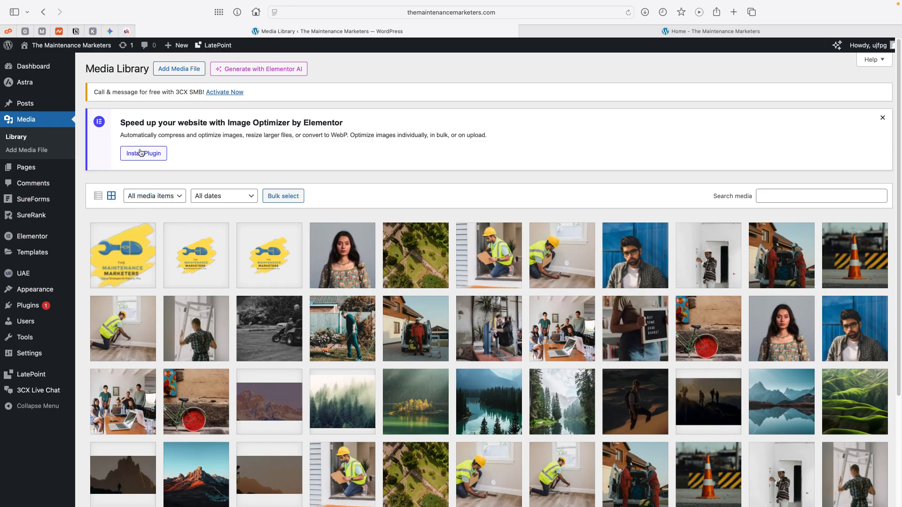
# Show and close the media file upload area, and dismiss the Image Optimizer by Elementor notice.
pyautogui.click(184, 72)
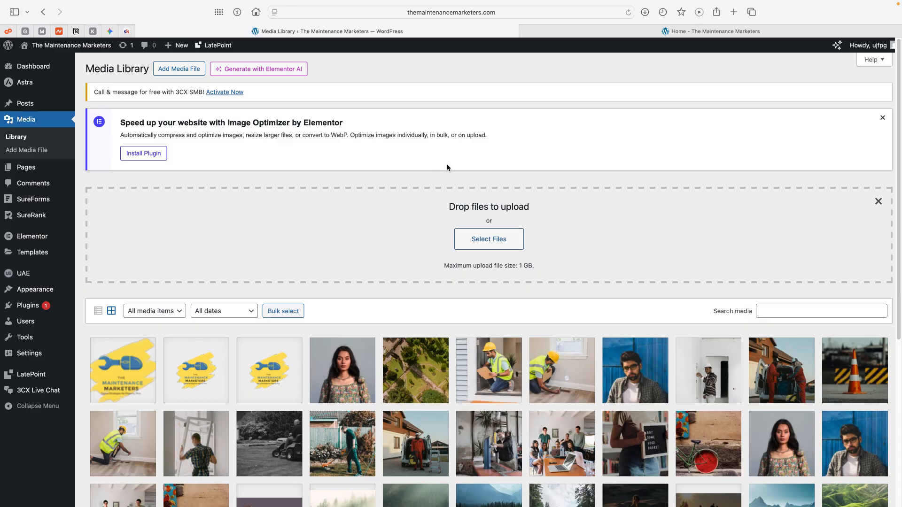
pyautogui.click(878, 201)
pyautogui.click(882, 118)
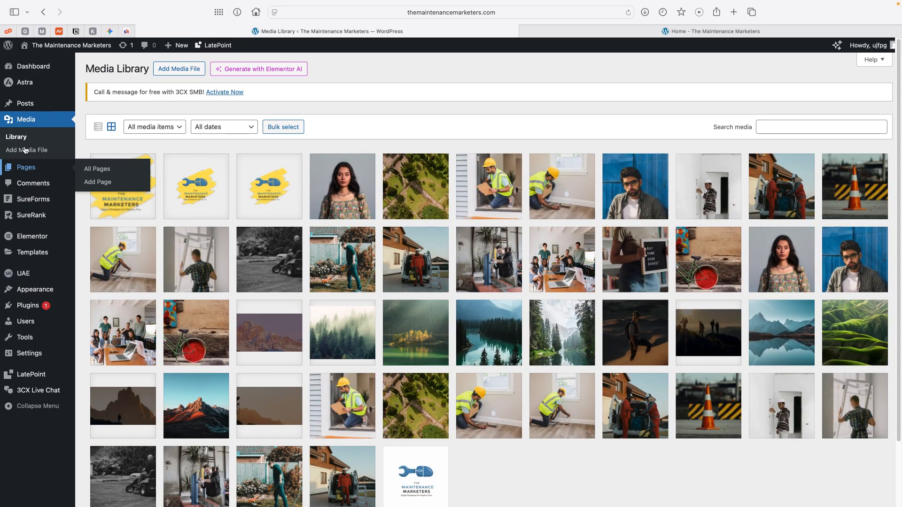
# Move the Elementor #7 and Sample Page pages to the trash together and permanently delete them.
pyautogui.click(33, 174)
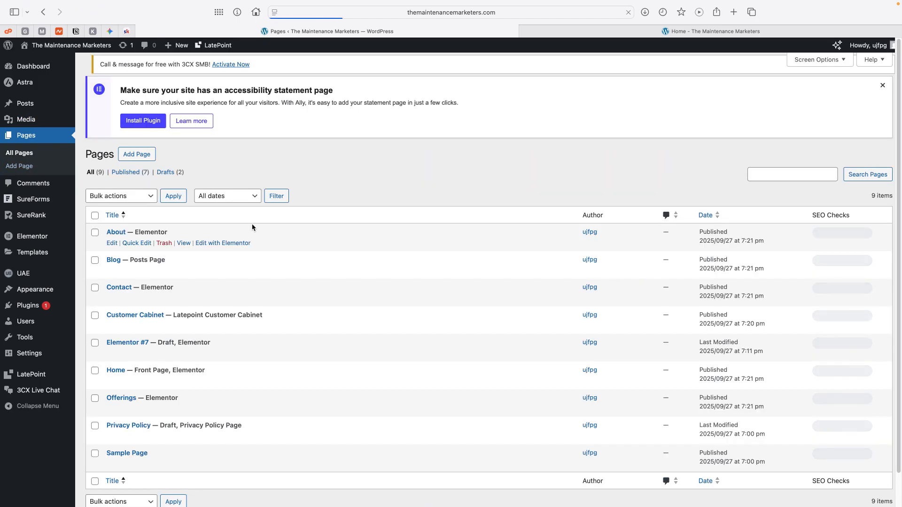
pyautogui.scroll(-2, 239, 232)
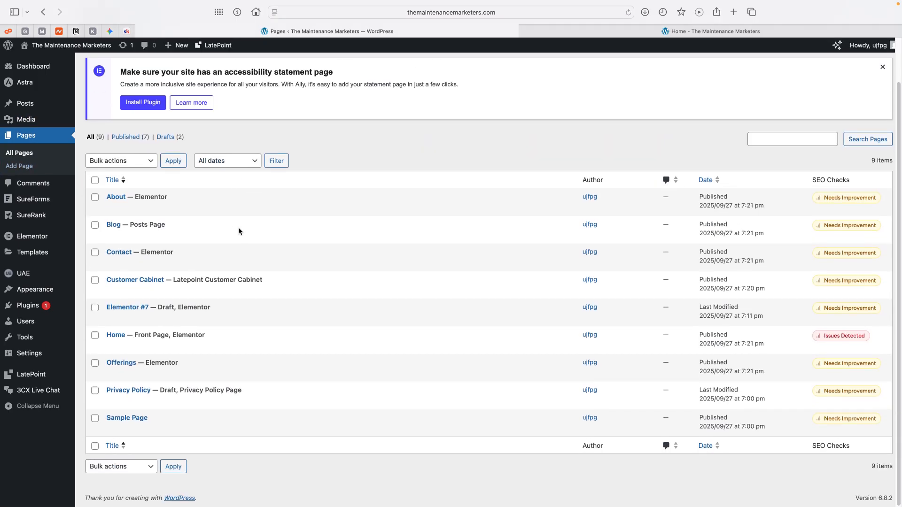
pyautogui.click(95, 308)
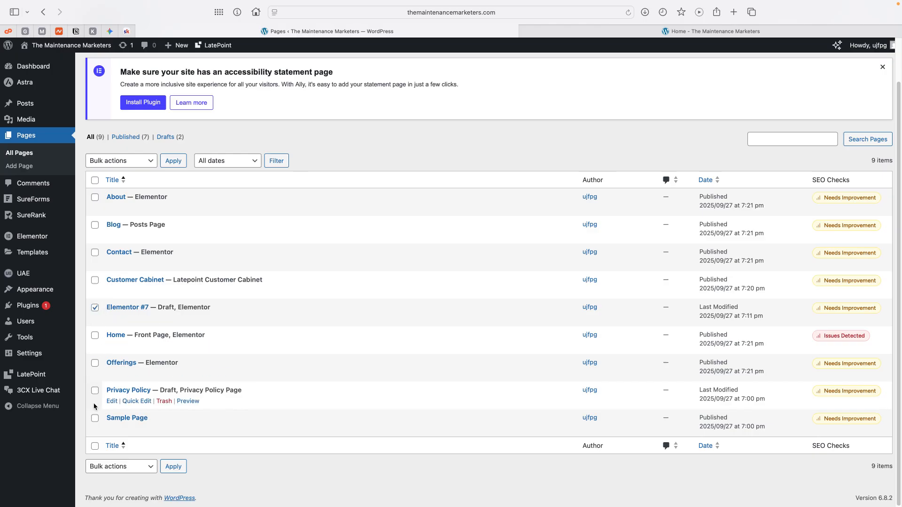
pyautogui.click(95, 418)
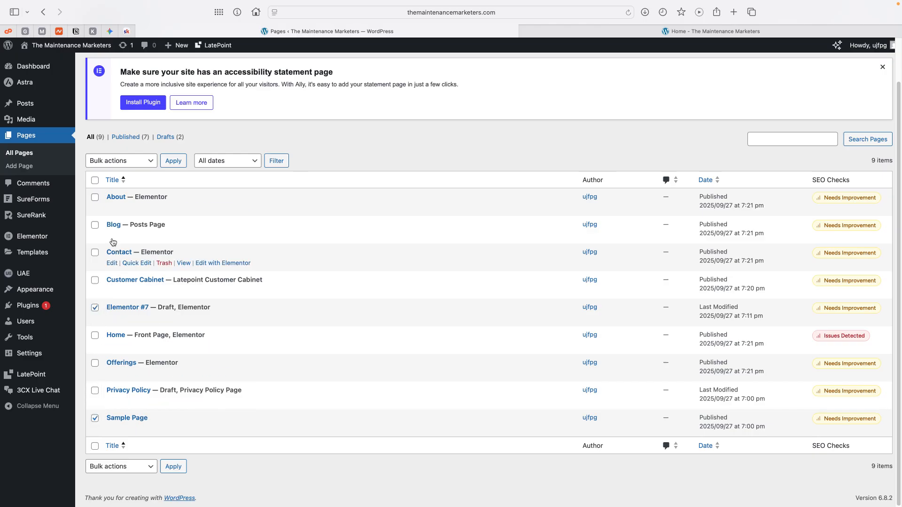
pyautogui.click(139, 161)
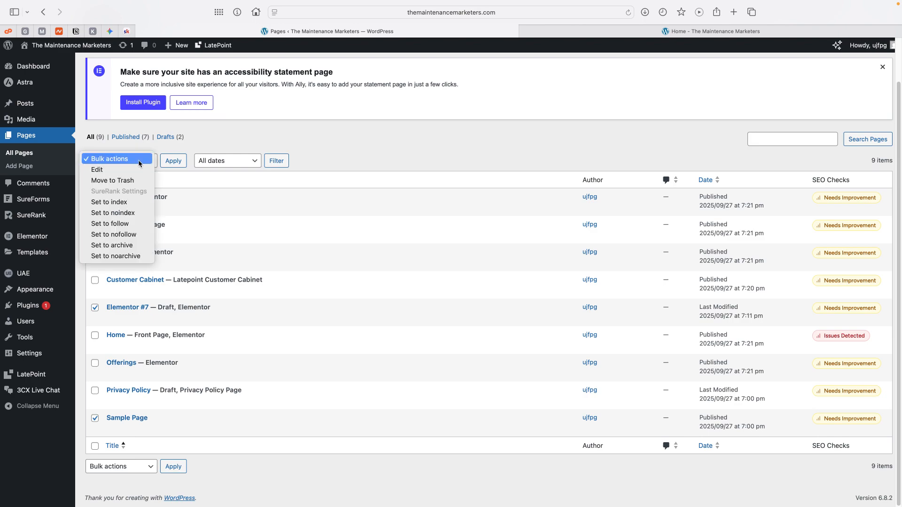
pyautogui.click(112, 180)
pyautogui.click(174, 162)
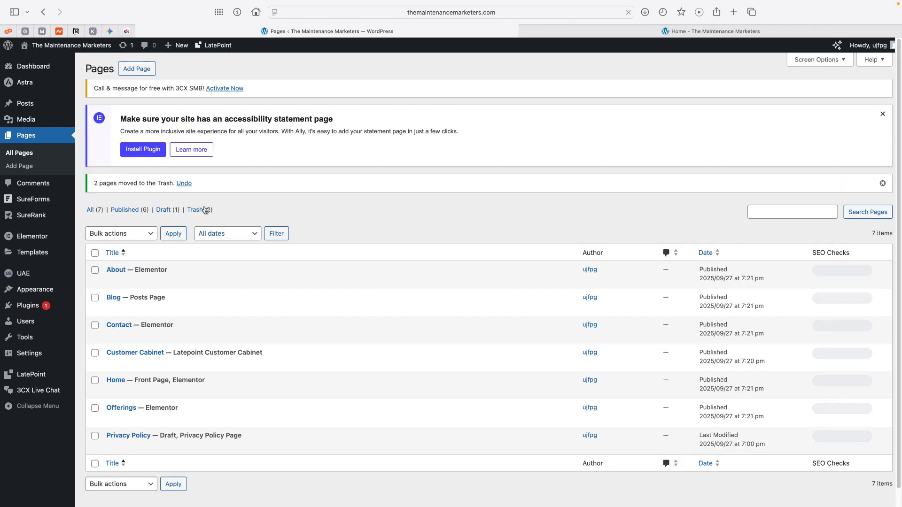
pyautogui.click(202, 211)
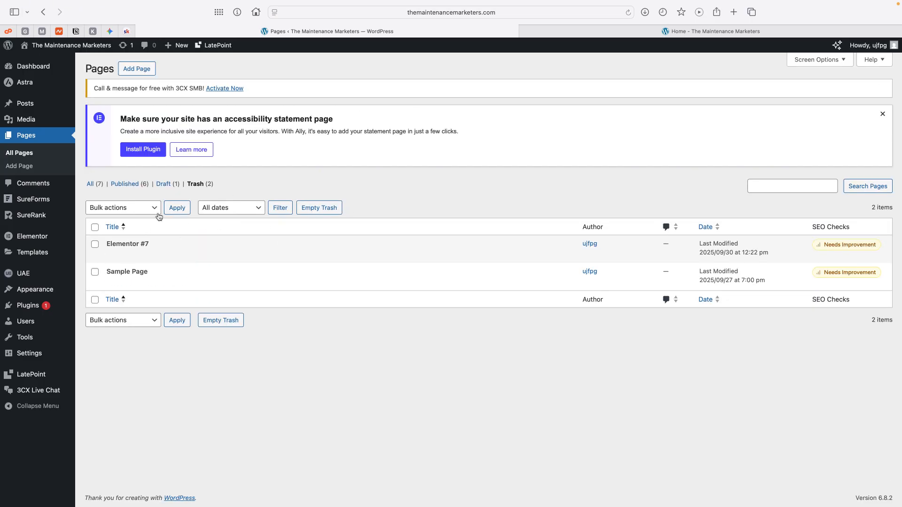
pyautogui.click(329, 210)
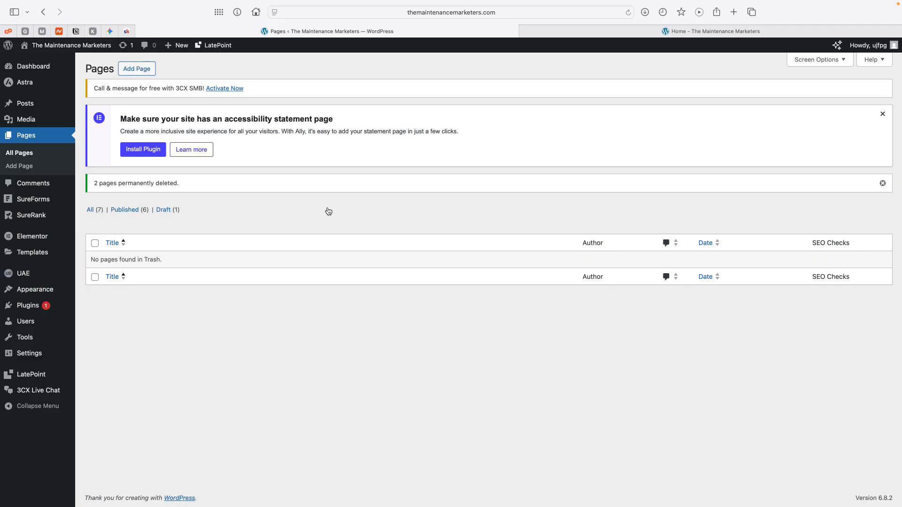
# Show only the draft pages and dismiss the accessibility statement notice.
pyautogui.click(165, 210)
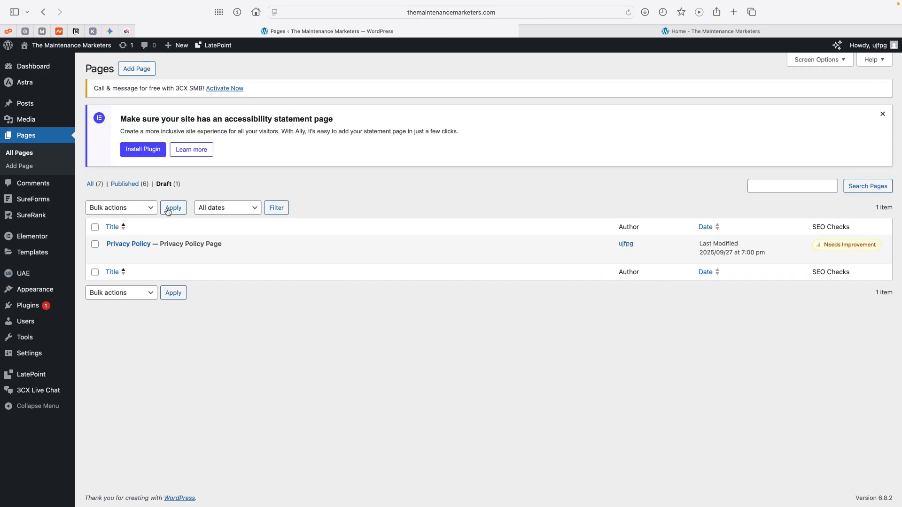
pyautogui.moveTo(116, 262)
pyautogui.click(883, 114)
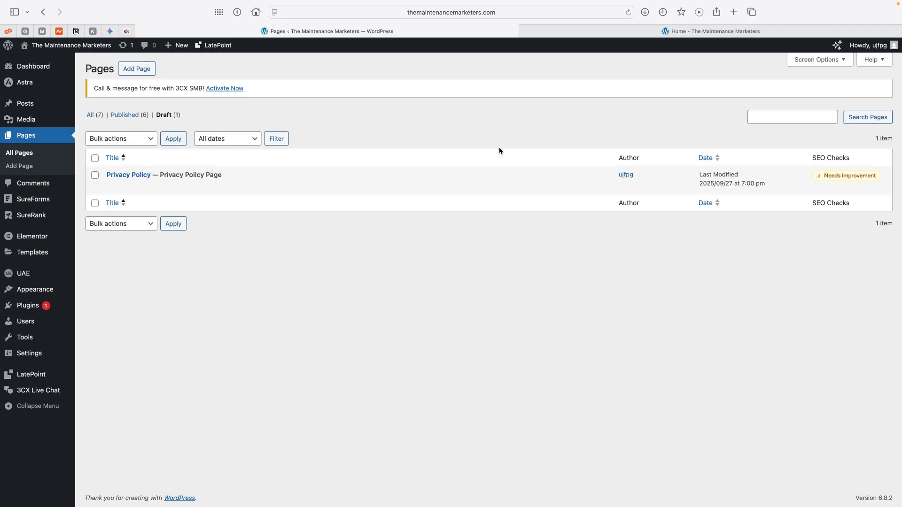
# View the site's comments list and the list of all user accounts.
pyautogui.click(33, 184)
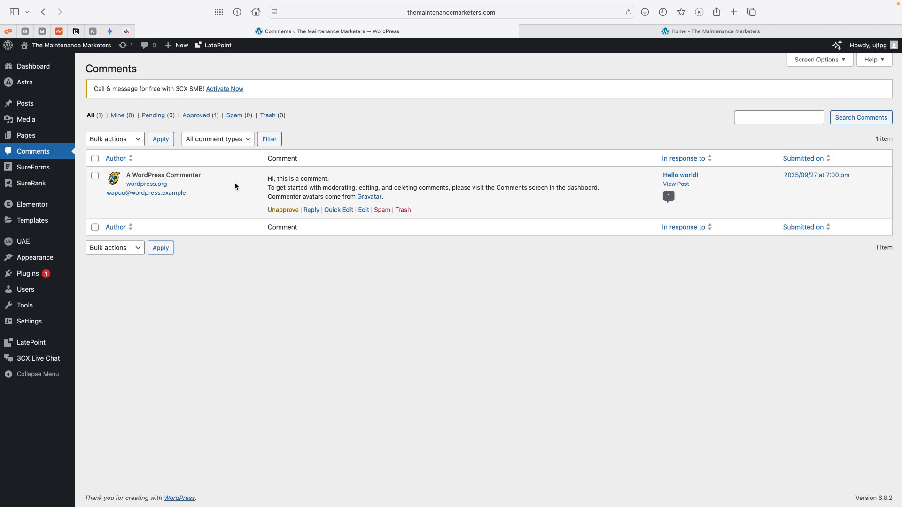
pyautogui.moveTo(39, 240)
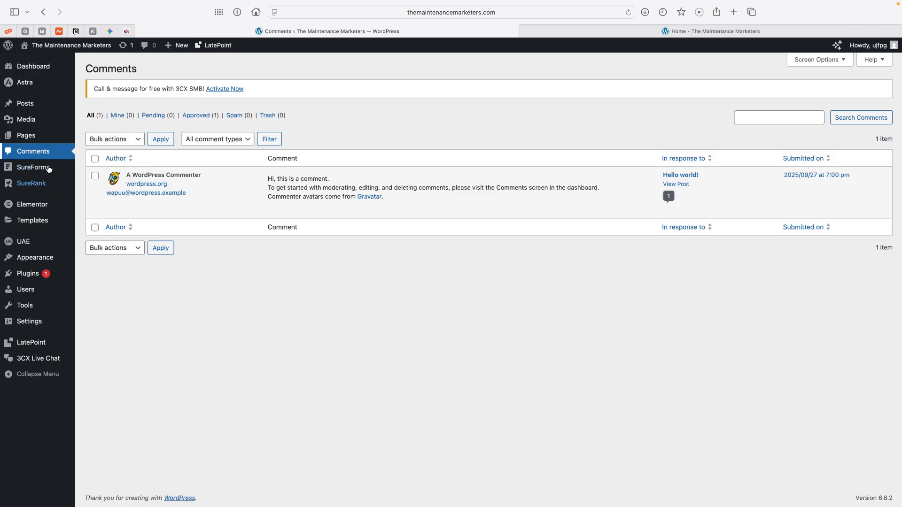
pyautogui.moveTo(50, 208)
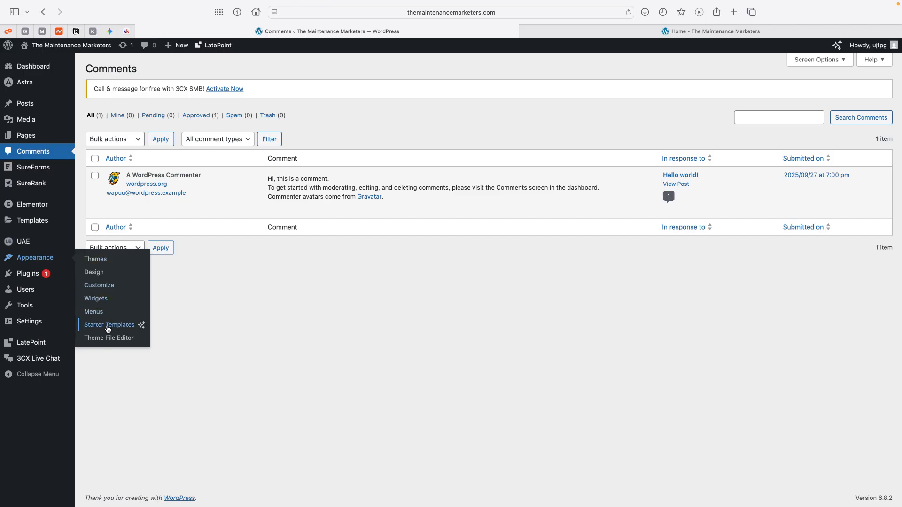
pyautogui.moveTo(27, 278)
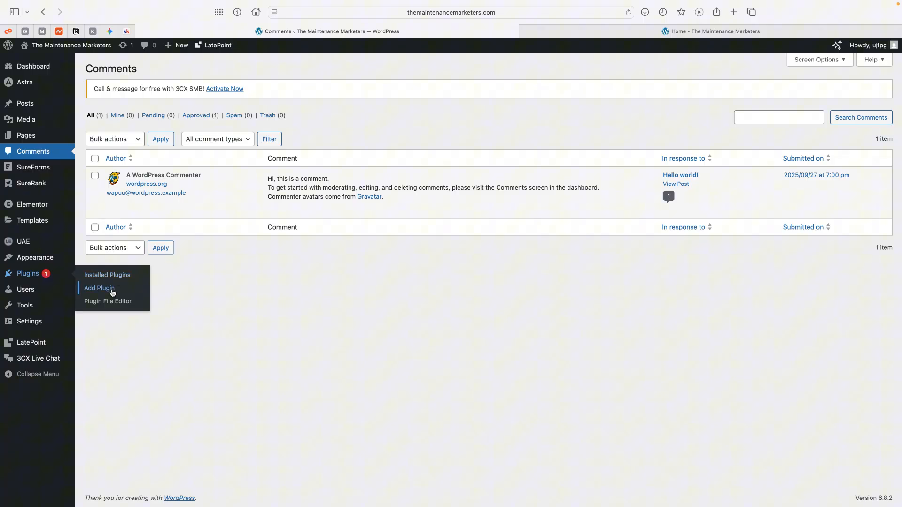
pyautogui.click(28, 290)
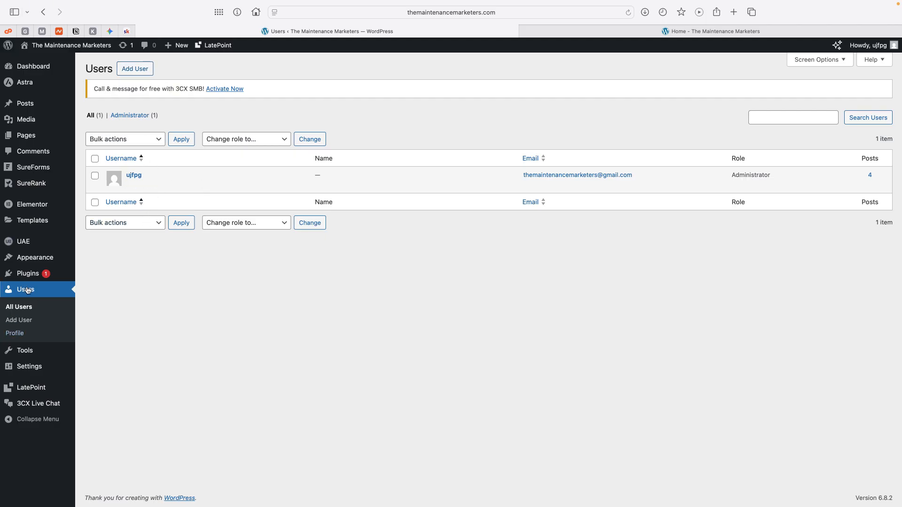
# View the Available Tools page and the Site Health status with its recommended improvements.
pyautogui.moveTo(33, 355)
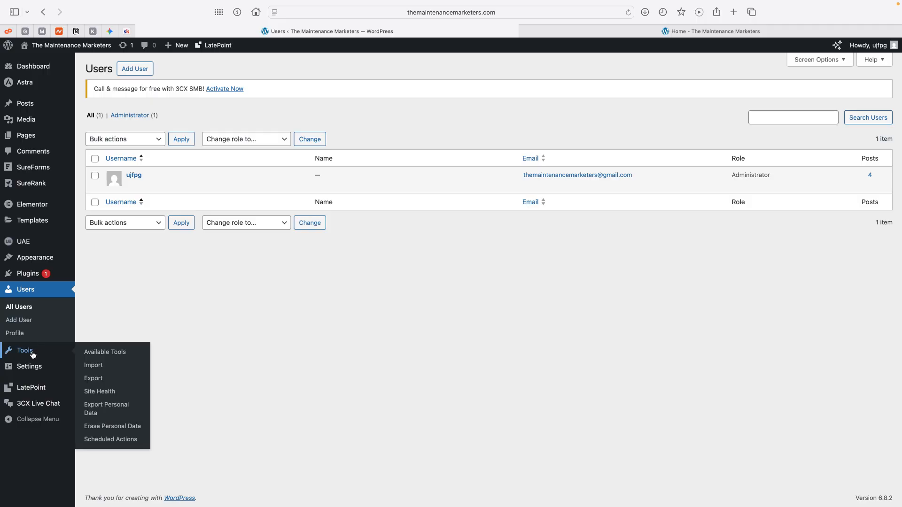
pyautogui.click(101, 355)
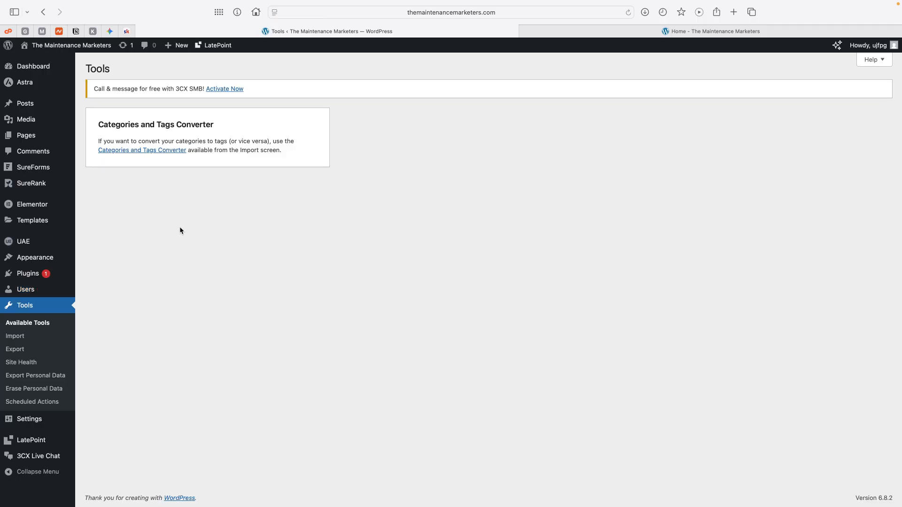
pyautogui.click(22, 362)
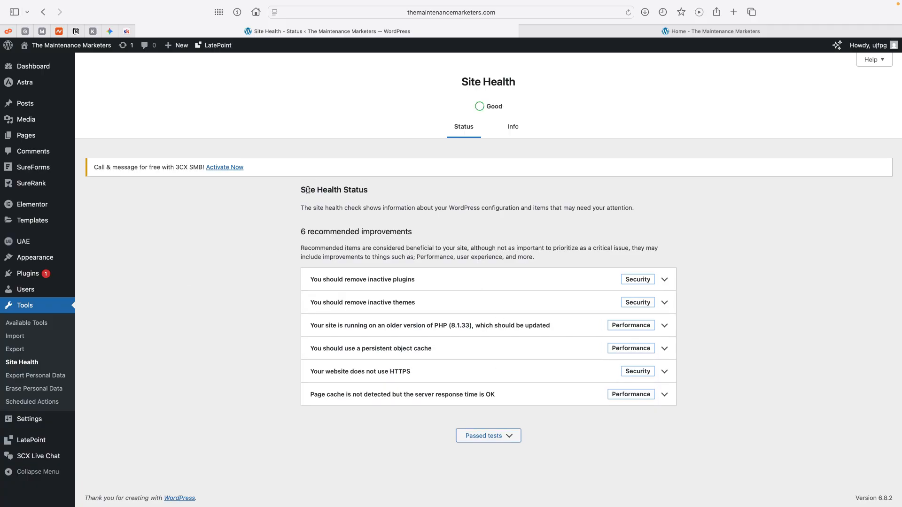
pyautogui.moveTo(314, 189); pyautogui.dragTo(402, 195)
pyautogui.click(392, 195)
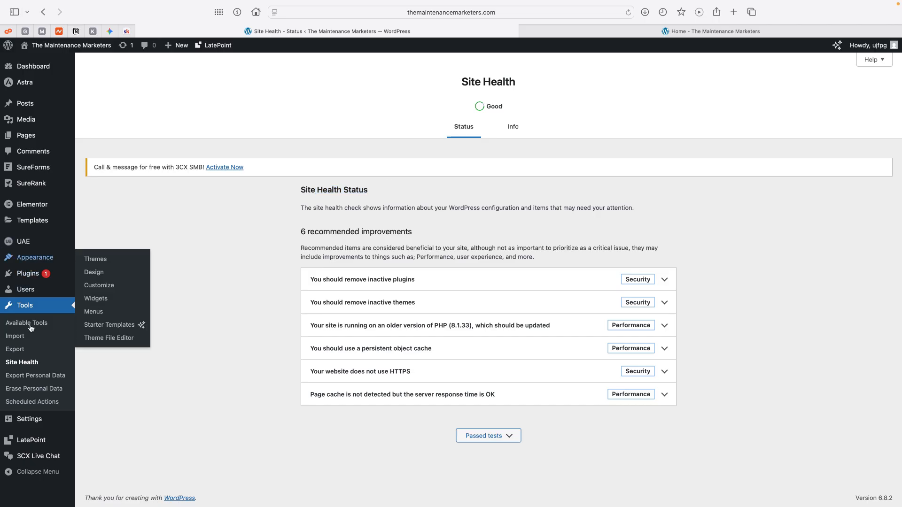
# Open the general settings and set the tagline to "The Worlds First Property Maintenance Community".
pyautogui.moveTo(25, 423)
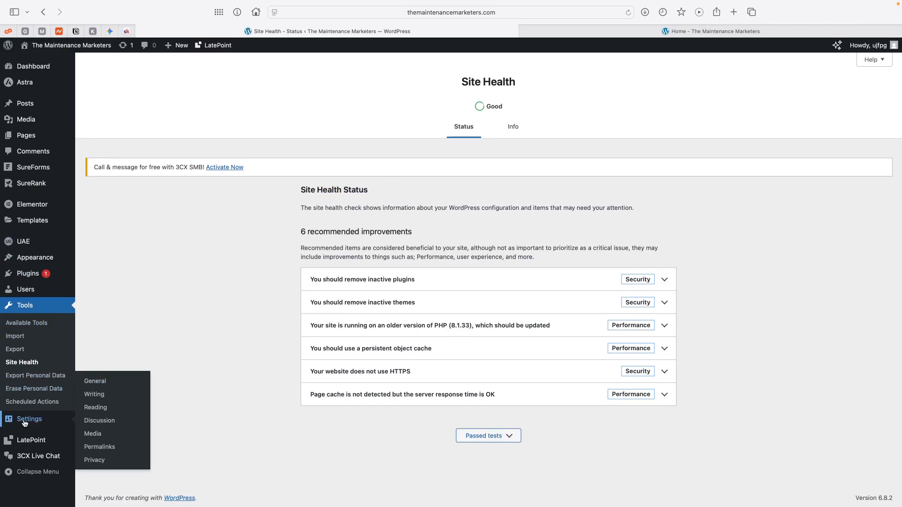
pyautogui.click(104, 381)
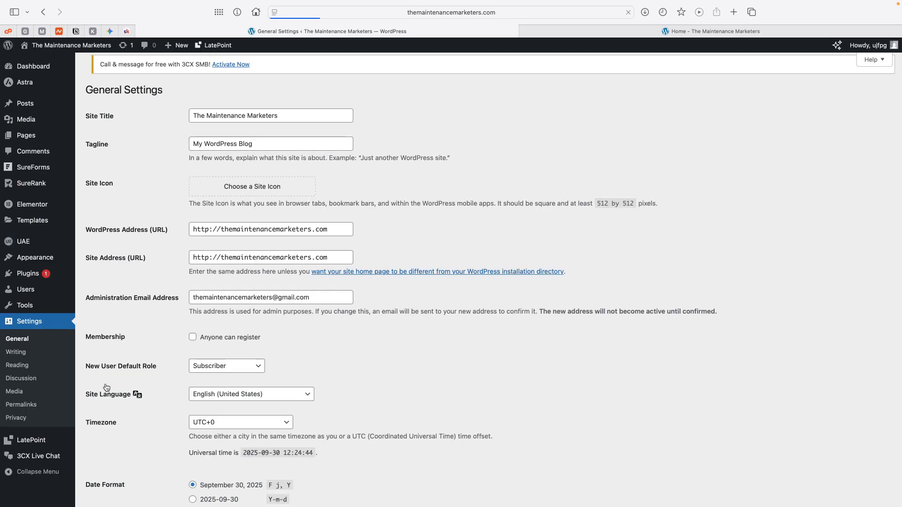
pyautogui.click(274, 117)
pyautogui.click(221, 146)
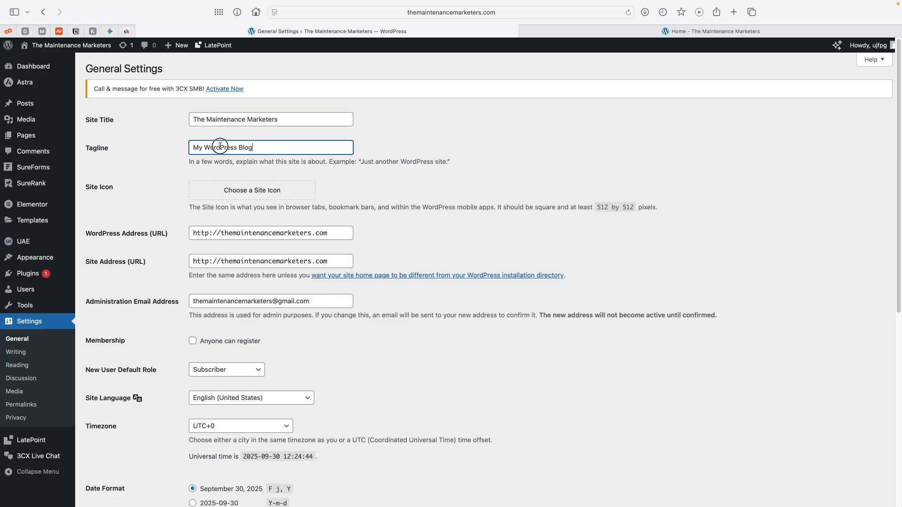
pyautogui.press('super+a')
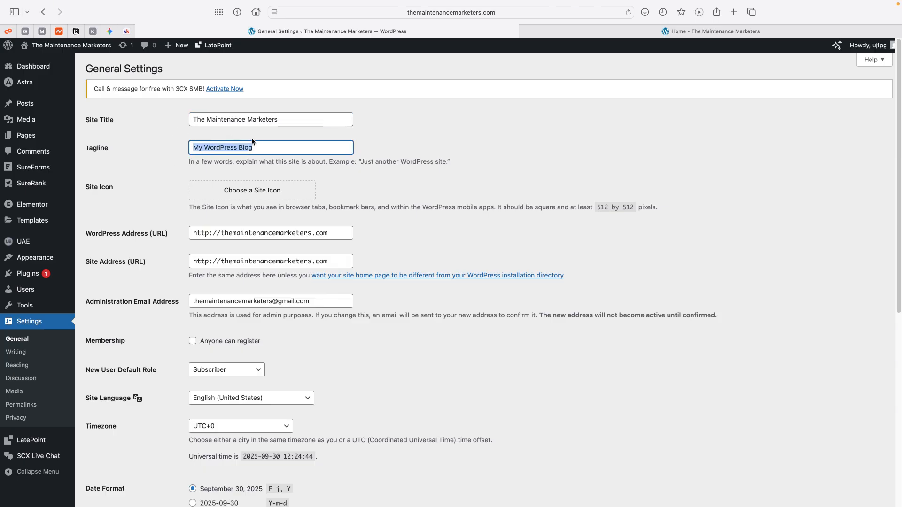
pyautogui.write('The World')
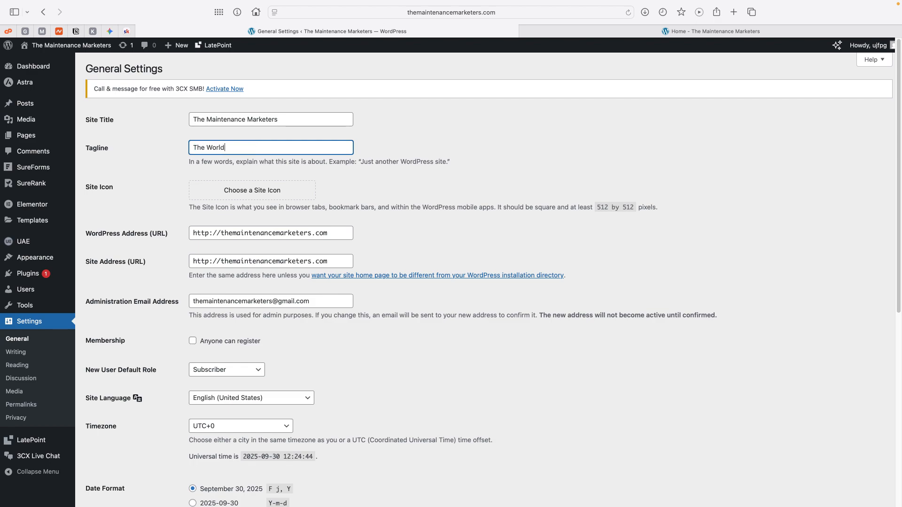
pyautogui.write('s First Property Maintenance Co')
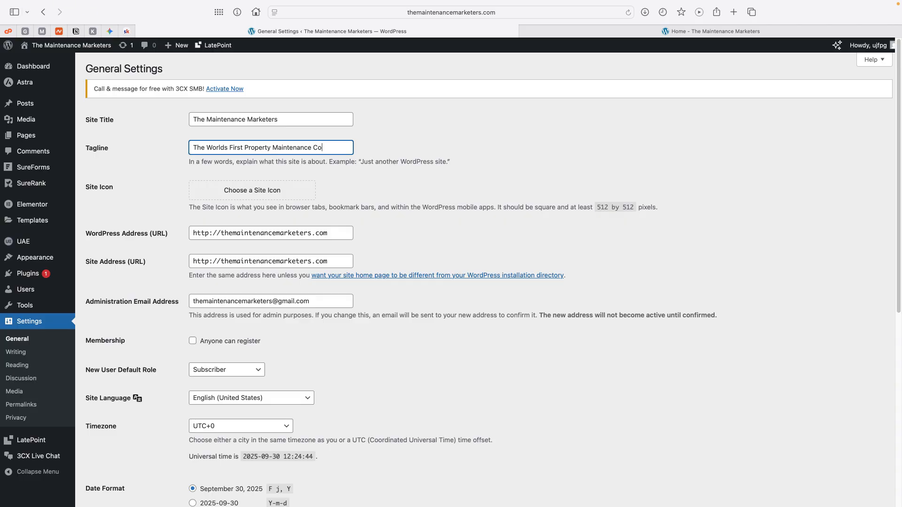
pyautogui.write('mmunity')
pyautogui.moveTo(348, 146); pyautogui.dragTo(145, 149)
# Choose the square logo cropped-TheMaintenenceMarketers-1.png from the media library as the site icon.
pyautogui.click(243, 191)
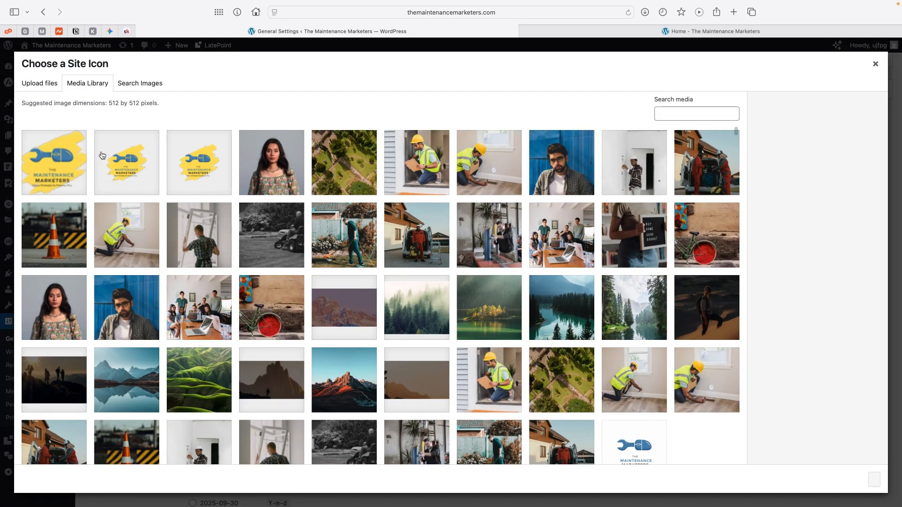
pyautogui.click(42, 170)
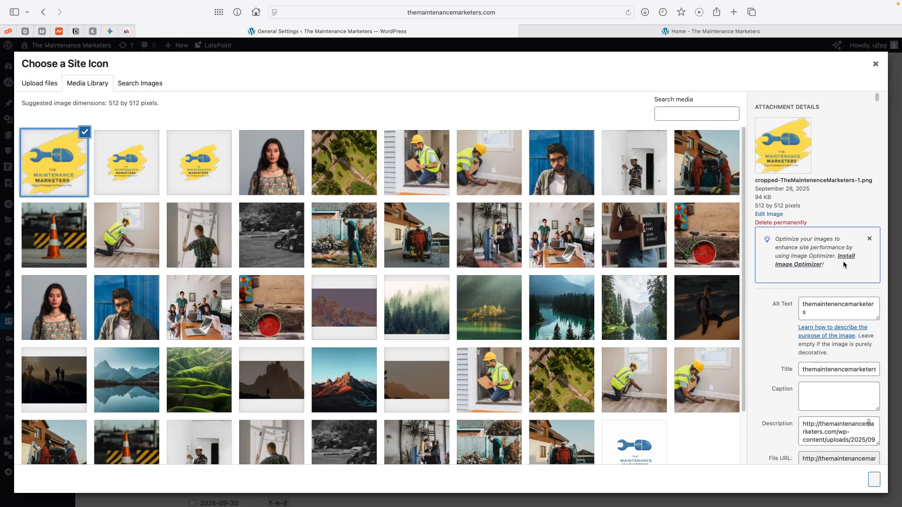
pyautogui.scroll(-2, 845, 385)
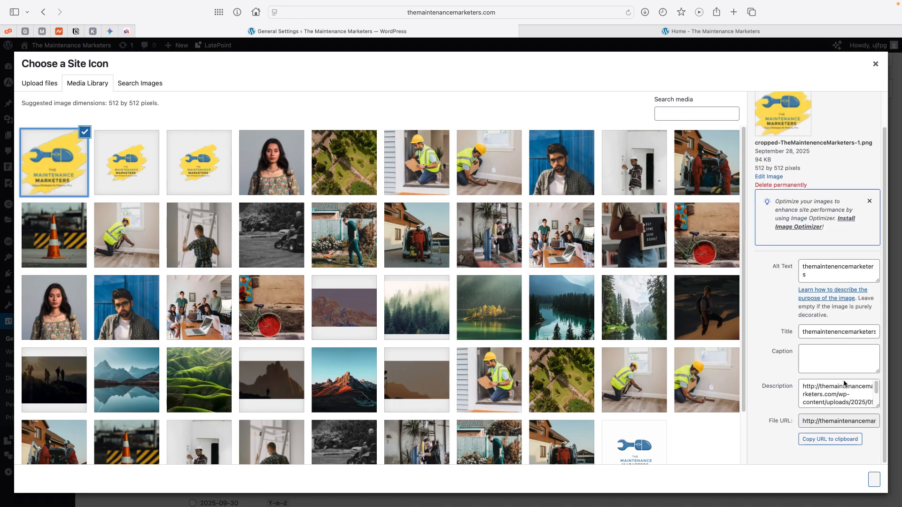
pyautogui.click(822, 445)
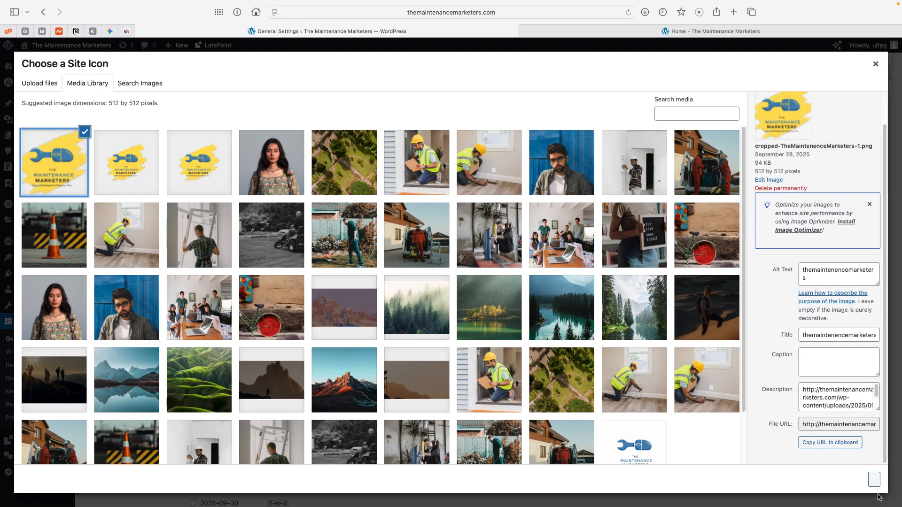
pyautogui.click(875, 480)
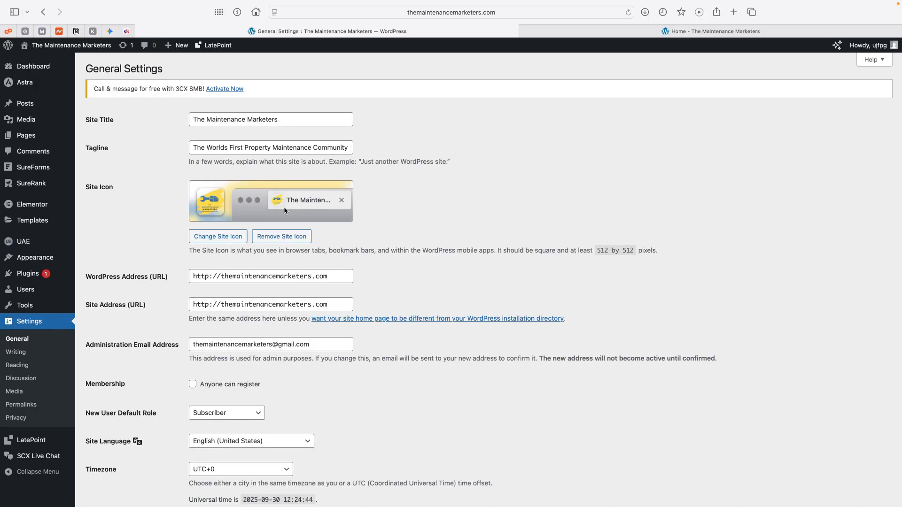
# Review the WordPress and site addresses, the administration email address and the default role options for new users.
pyautogui.scroll(-2, 275, 285)
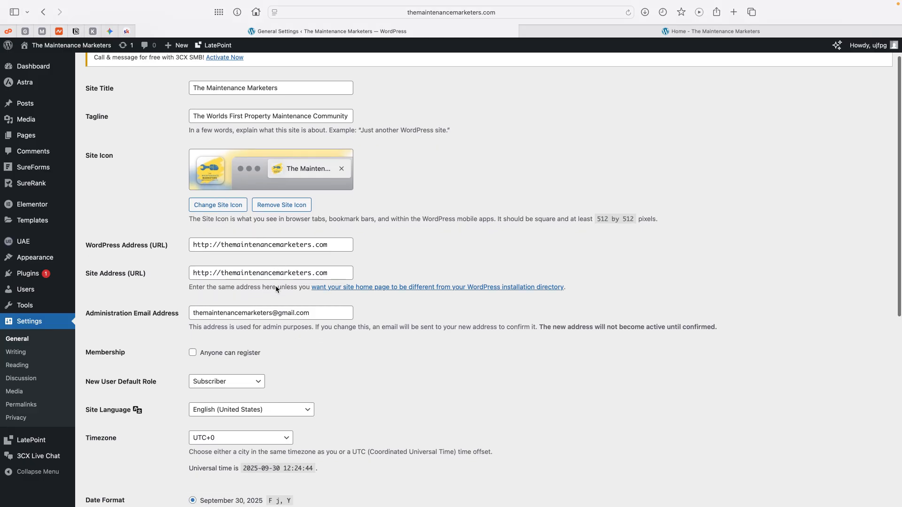
pyautogui.moveTo(333, 232); pyautogui.dragTo(177, 235)
pyautogui.click(177, 233)
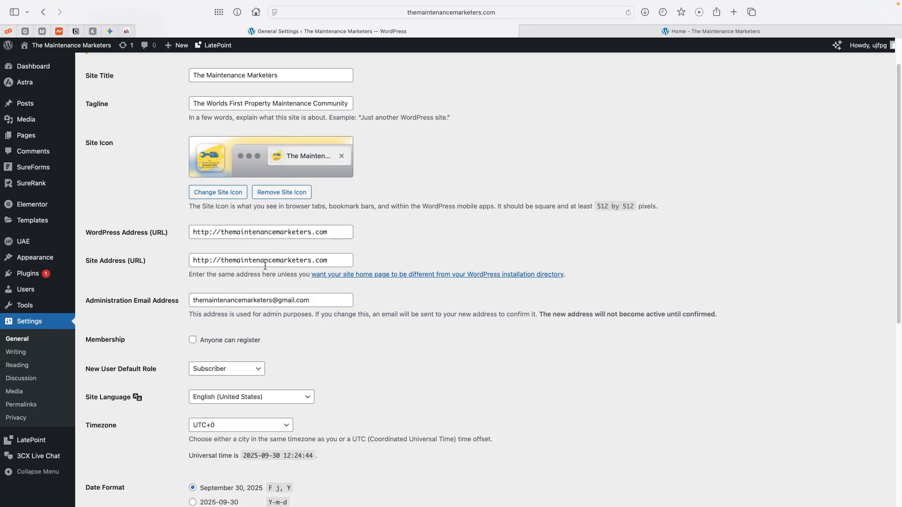
pyautogui.scroll(-2, 262, 284)
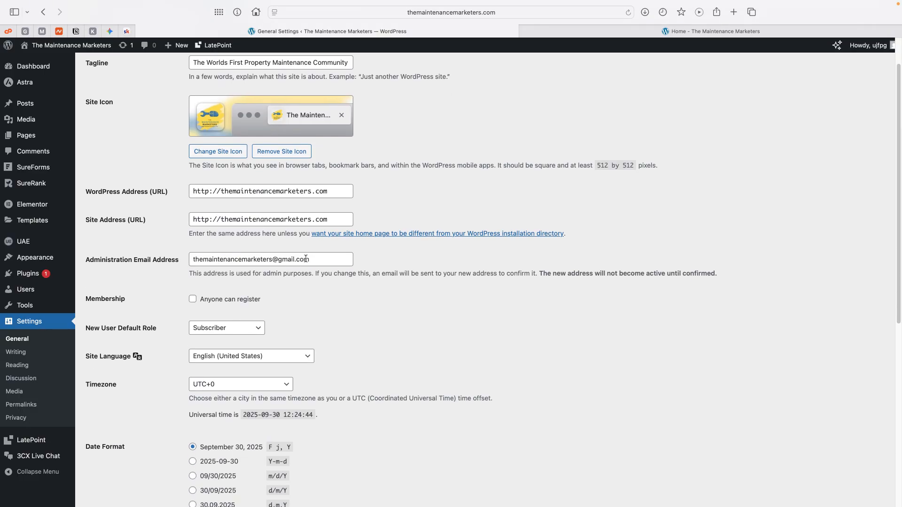
pyautogui.moveTo(310, 259); pyautogui.dragTo(160, 257)
pyautogui.click(160, 257)
pyautogui.scroll(-4, 216, 306)
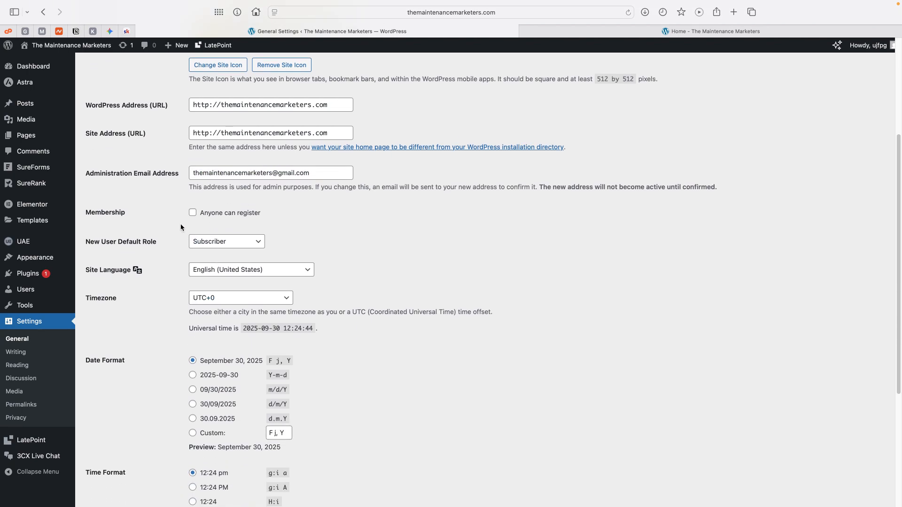
pyautogui.click(238, 246)
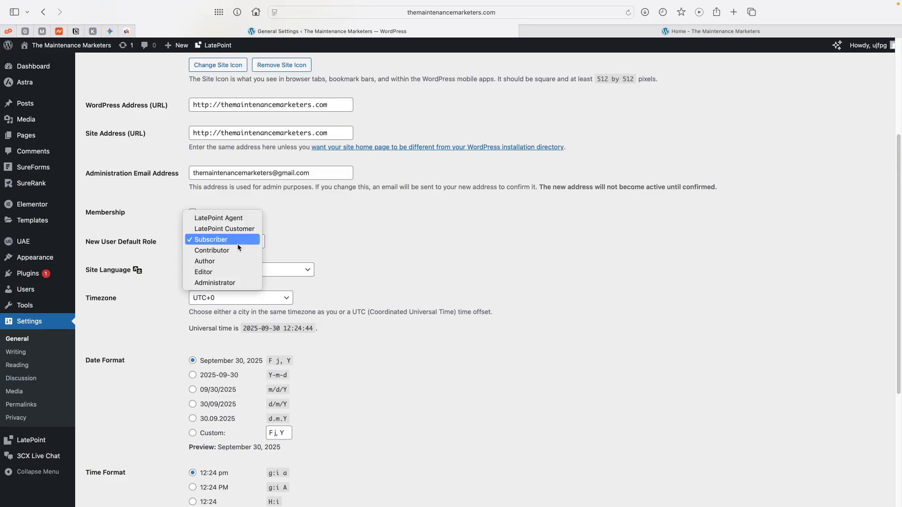
pyautogui.click(226, 241)
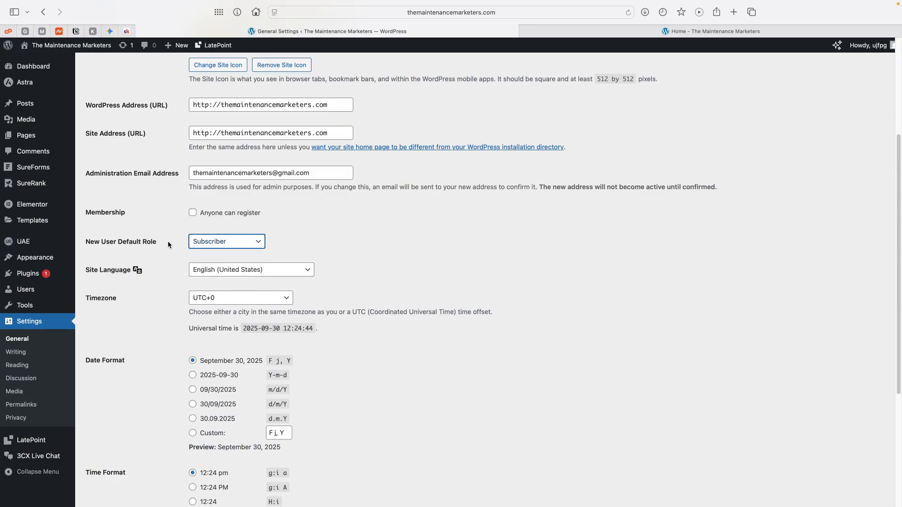
pyautogui.click(223, 247)
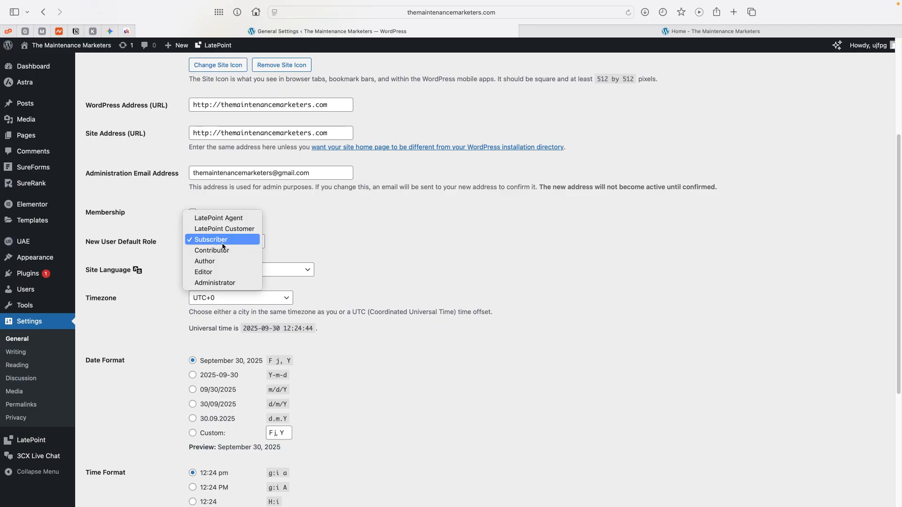
pyautogui.click(319, 247)
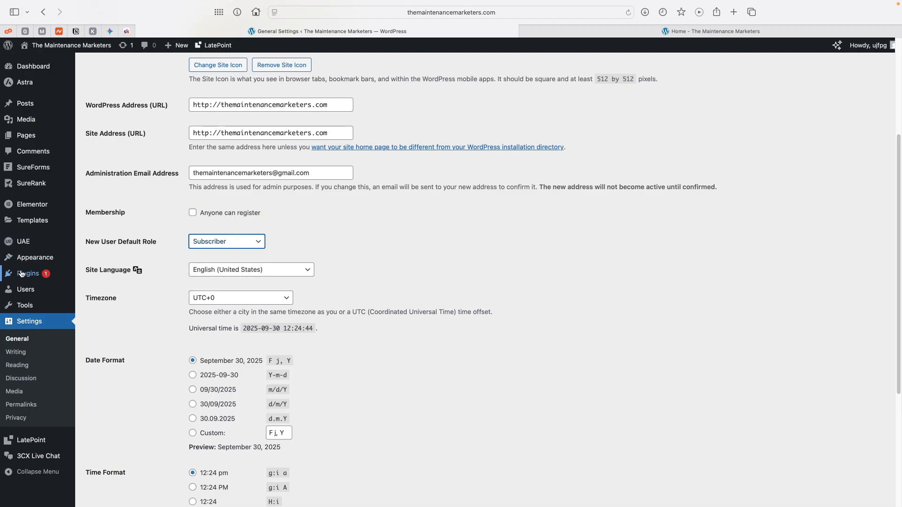
# Open the form for adding a new user and view the roles that can be assigned.
pyautogui.click(34, 291)
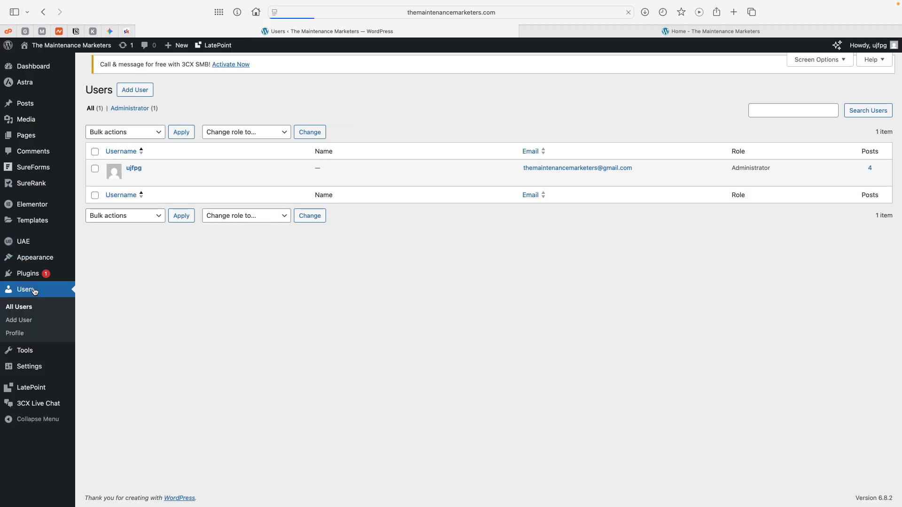
pyautogui.click(134, 69)
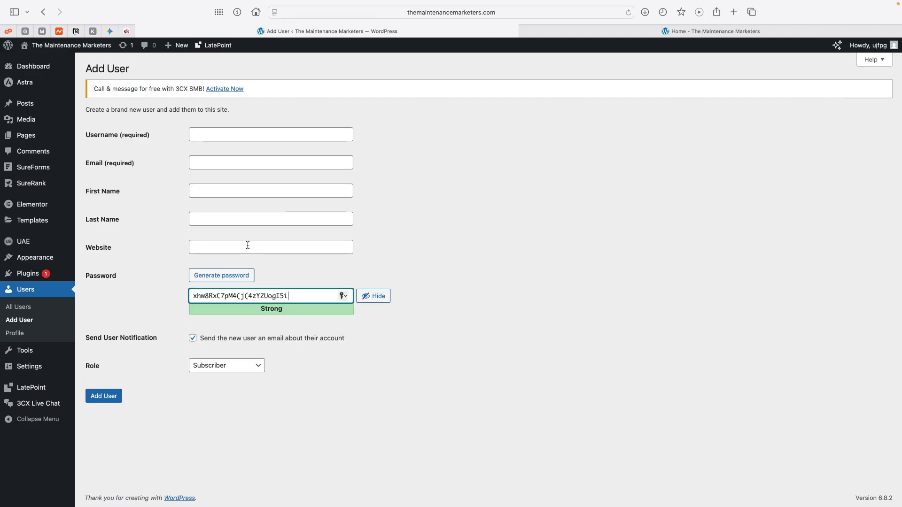
pyautogui.click(247, 365)
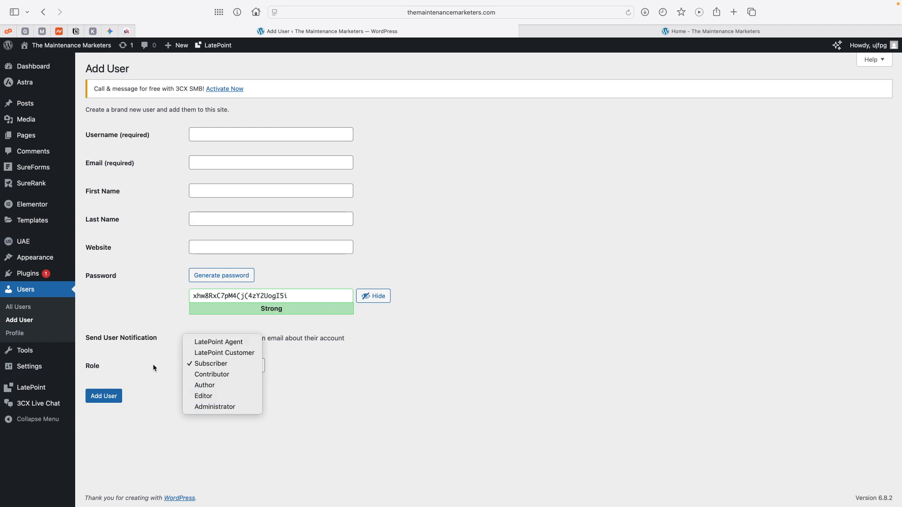
pyautogui.click(39, 373)
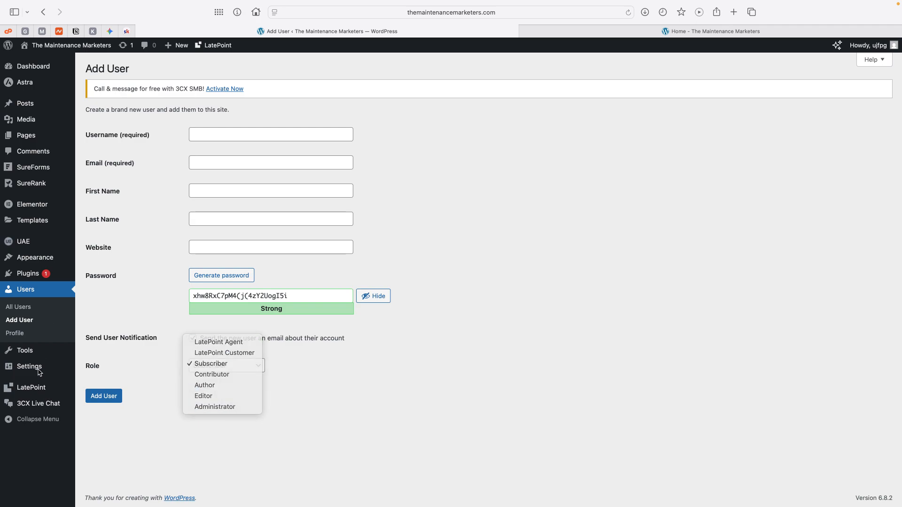
# Leave the Add User form for the general settings and set the tagline to "The Worlds First Property Maintenance Community".
pyautogui.click(39, 372)
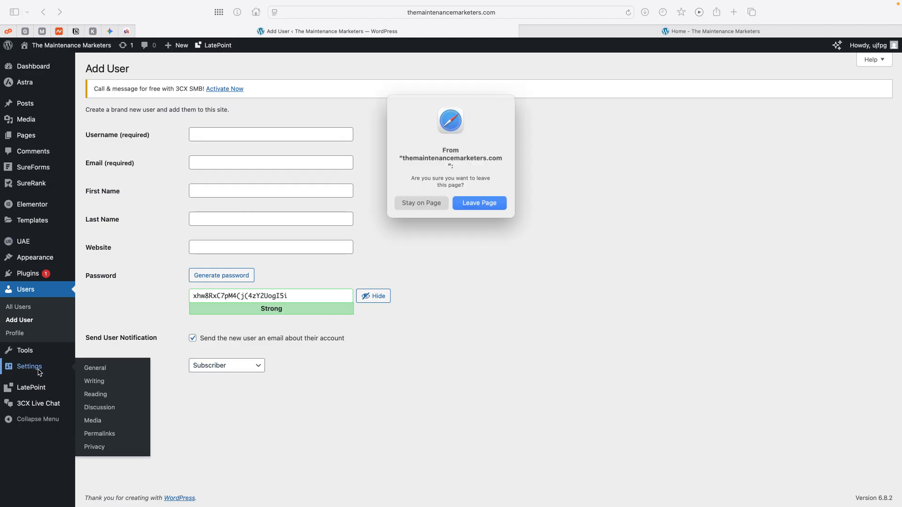
pyautogui.click(473, 202)
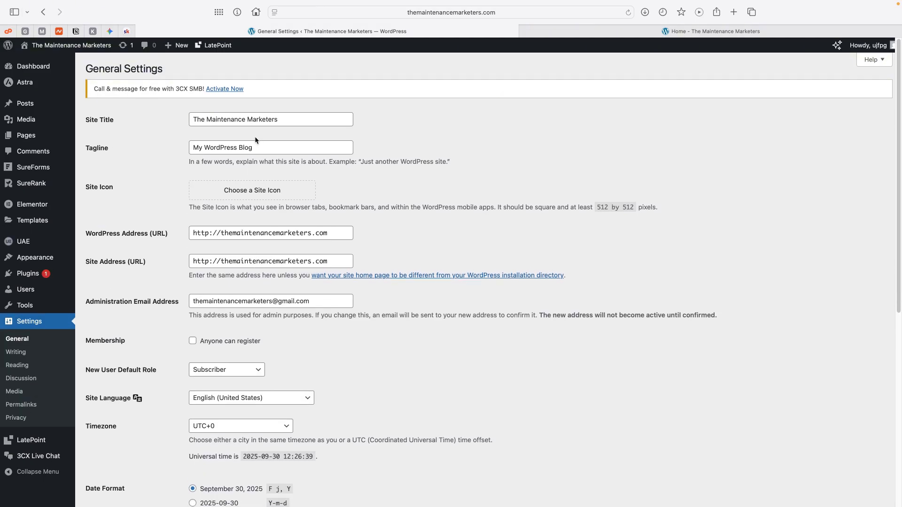
pyautogui.moveTo(254, 147); pyautogui.dragTo(123, 146)
pyautogui.write('T')
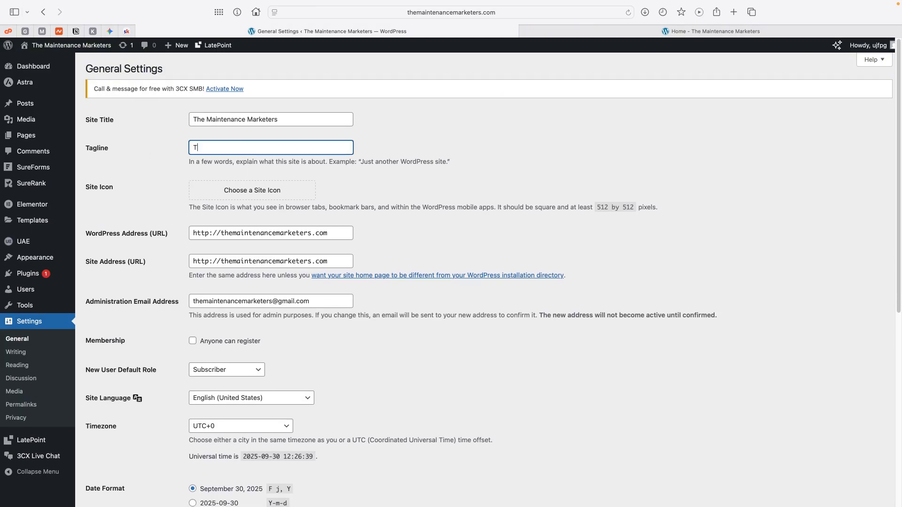
pyautogui.write('he Worlds First Property Maint')
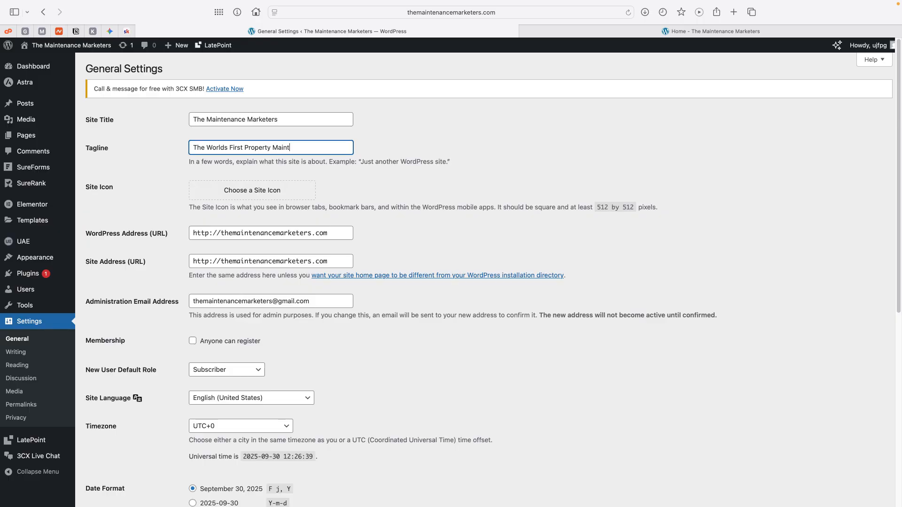
pyautogui.write('enance Communi')
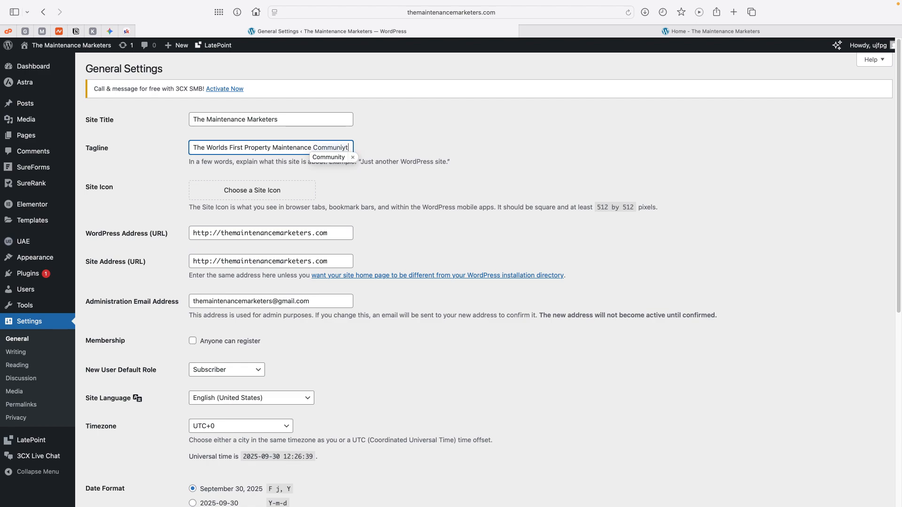
pyautogui.write('ty')
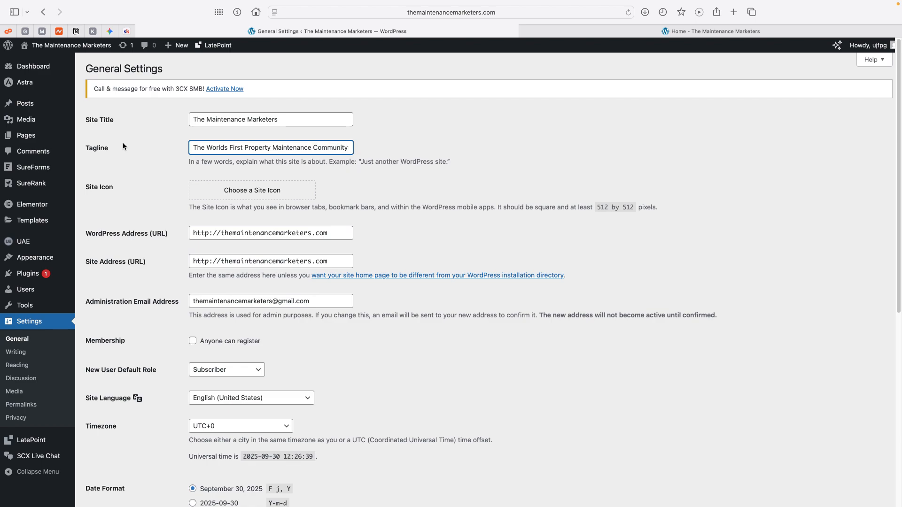
# Set the site icon to the 512 by 512 logo cropped-TheMaintenenceMarketers-1.png from the media library.
pyautogui.click(229, 190)
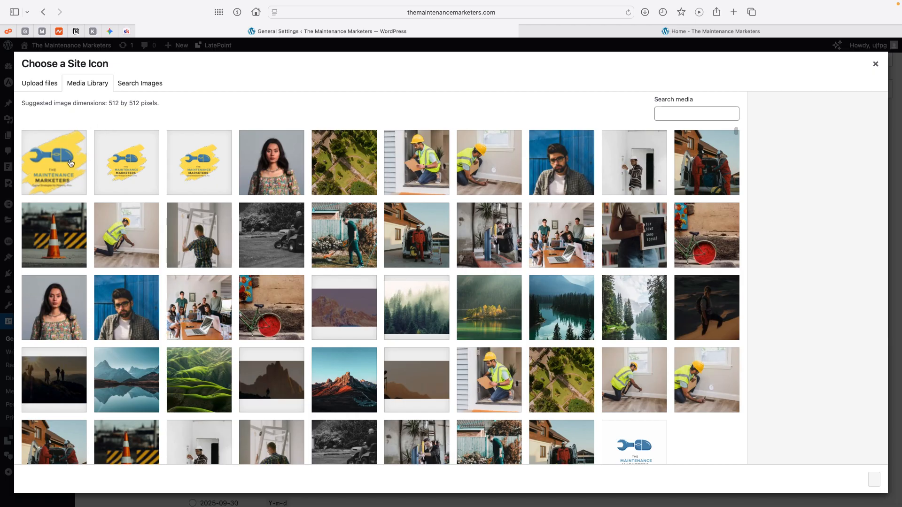
pyautogui.click(63, 163)
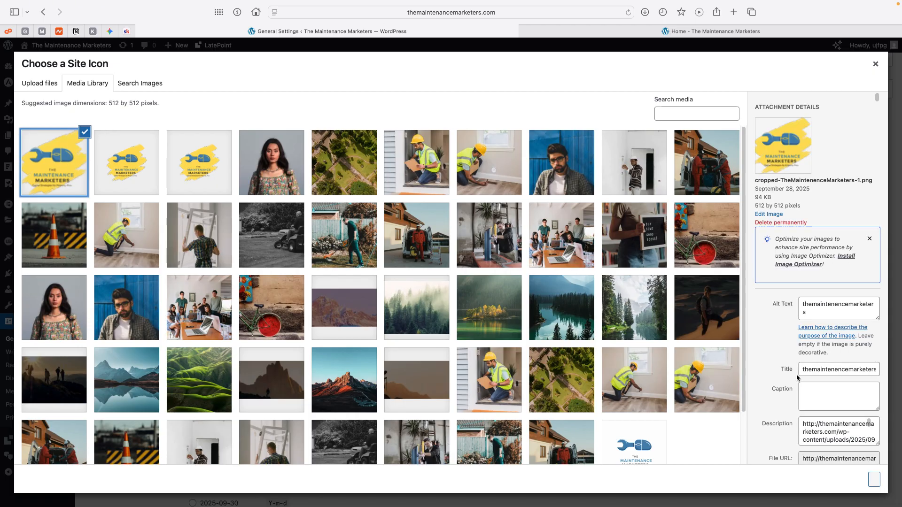
pyautogui.click(874, 479)
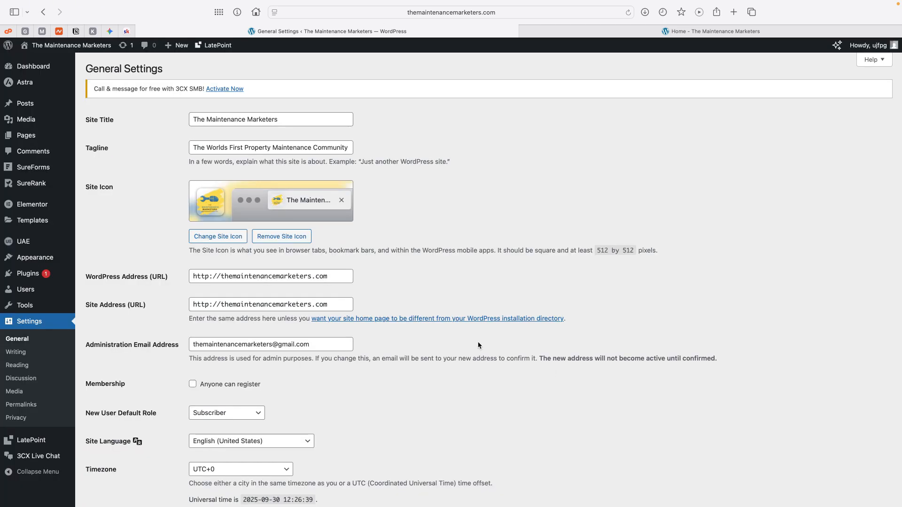
# Set the site language to English (UK) in the general settings.
pyautogui.scroll(-3, 248, 282)
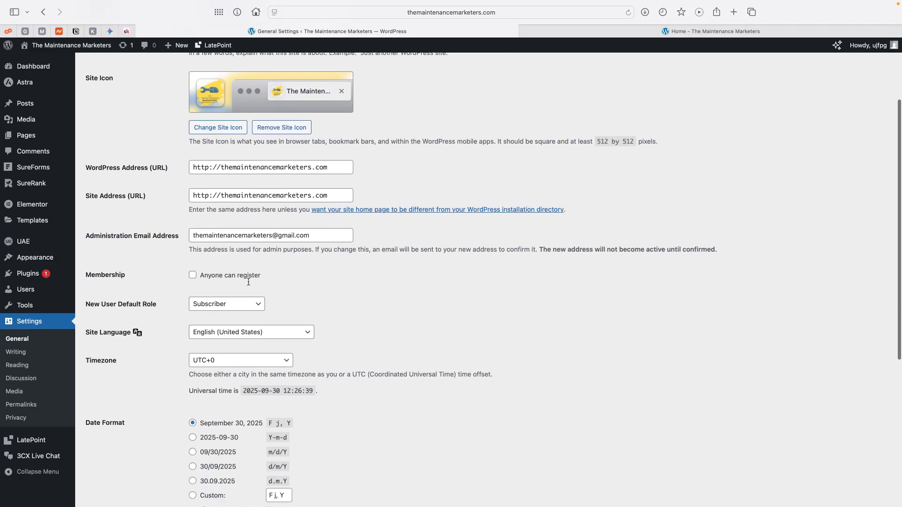
pyautogui.scroll(-2, 249, 283)
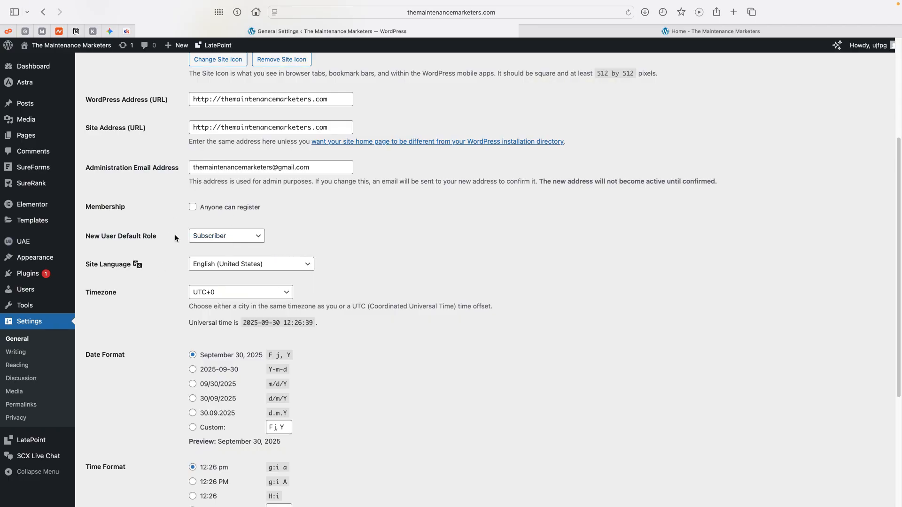
pyautogui.click(253, 267)
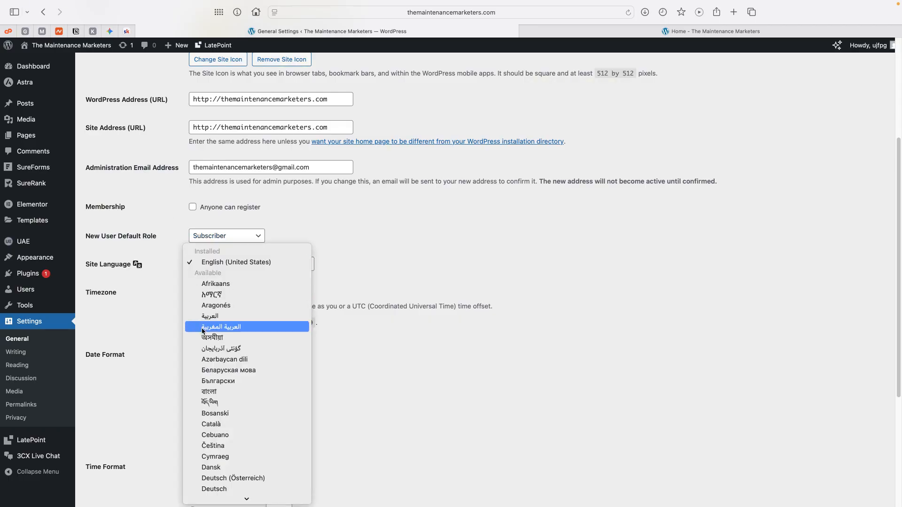
pyautogui.scroll(-10, 242, 320)
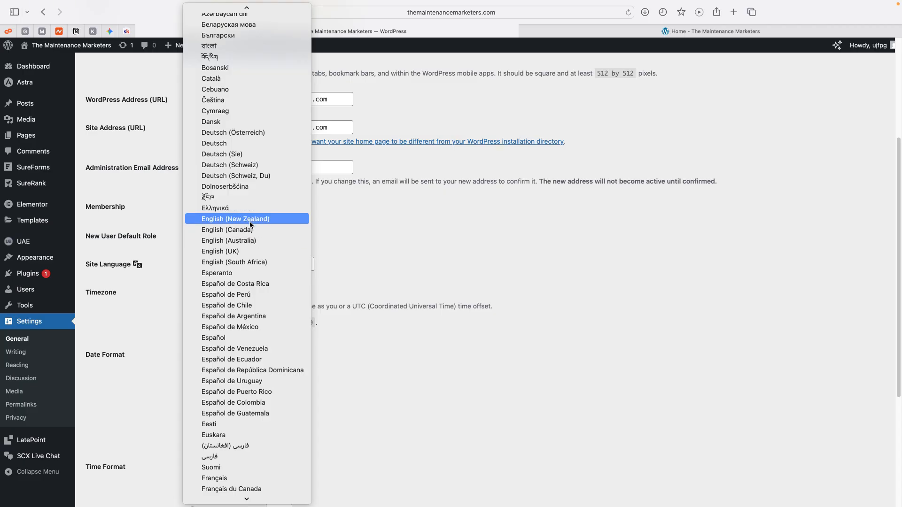
pyautogui.click(250, 252)
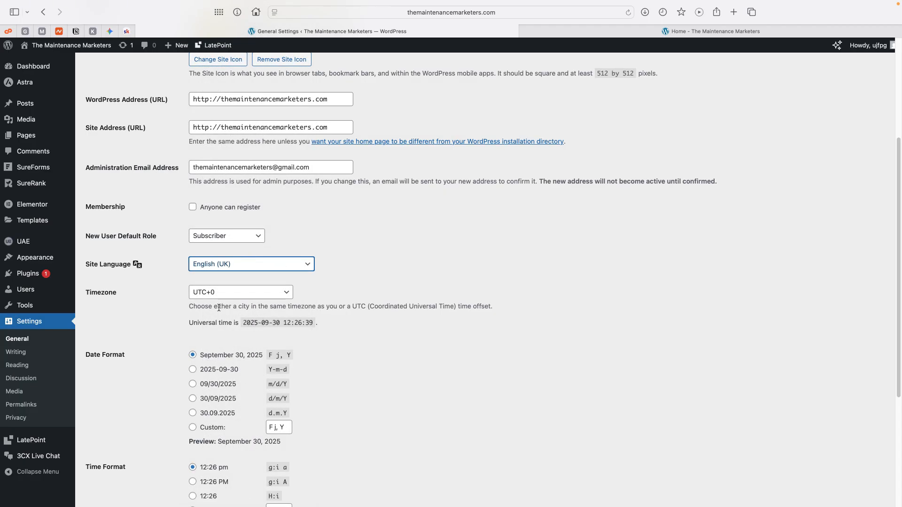
# Set the date format to d/m/Y and save the general settings.
pyautogui.scroll(-3, 220, 333)
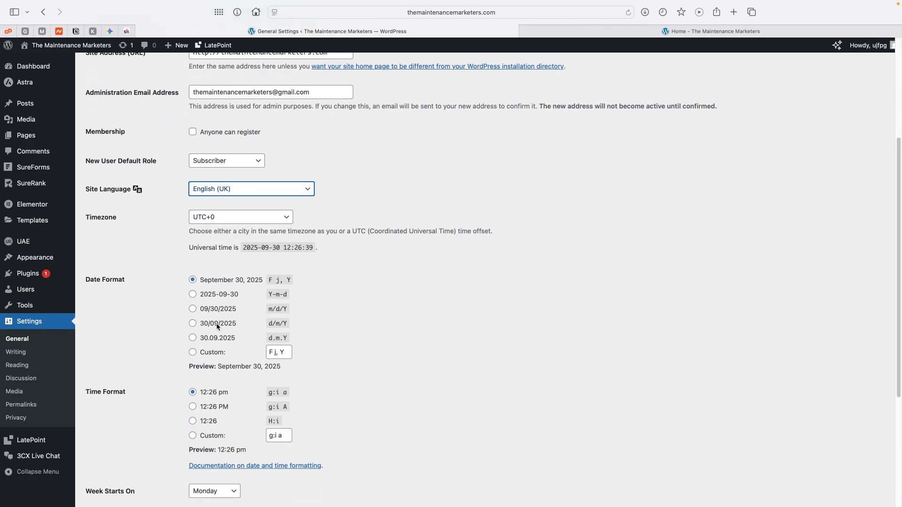
pyautogui.click(217, 325)
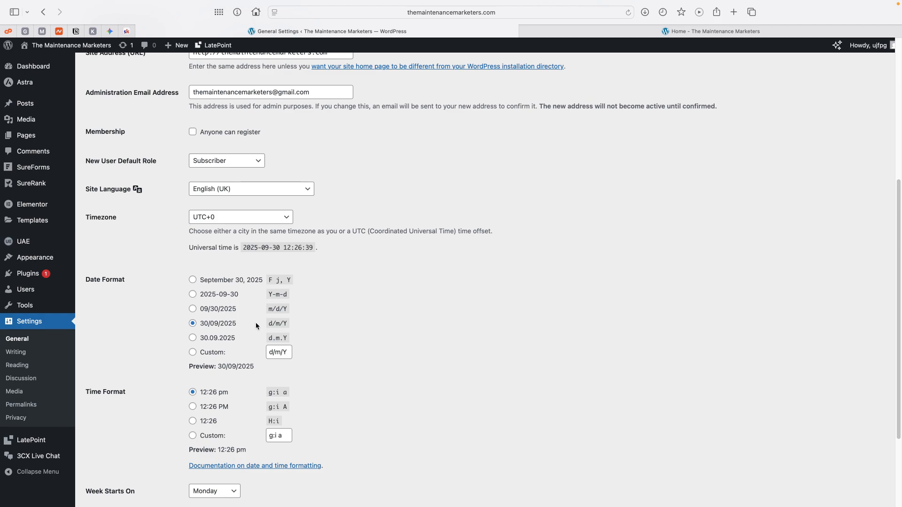
pyautogui.scroll(-3, 240, 331)
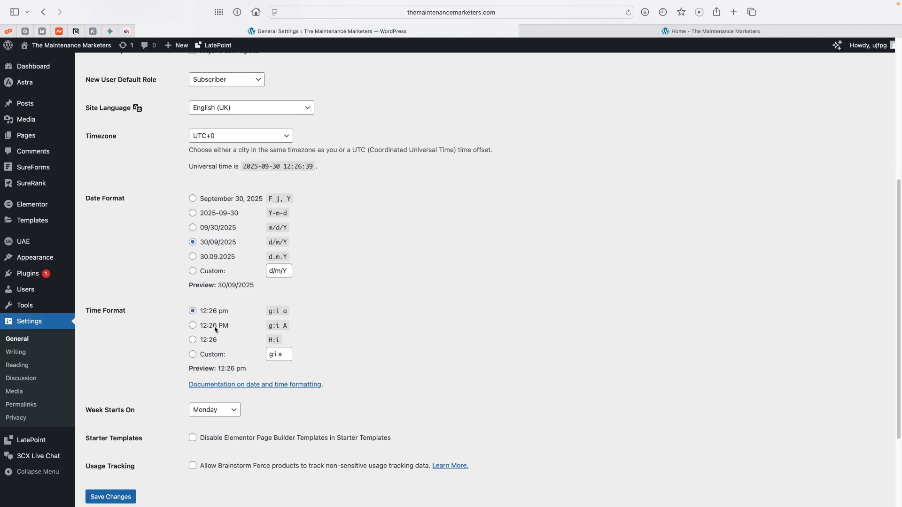
pyautogui.scroll(-2, 196, 390)
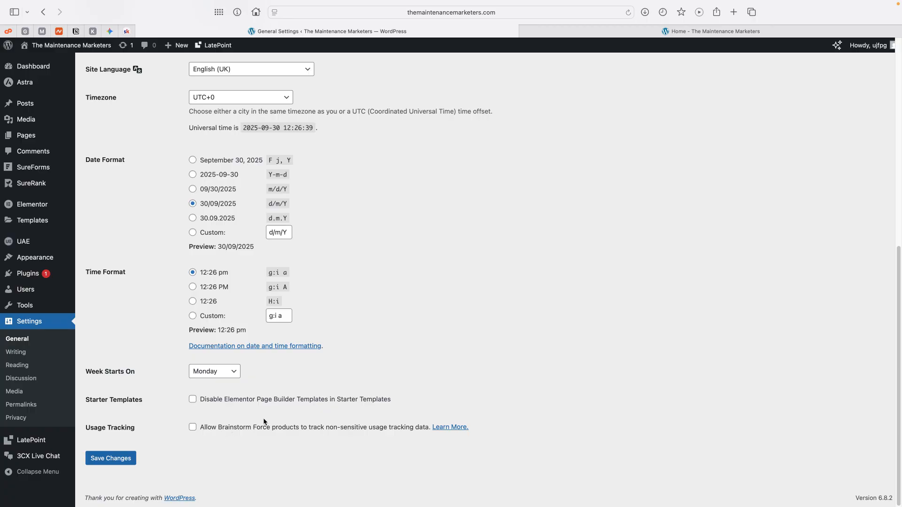
pyautogui.click(106, 459)
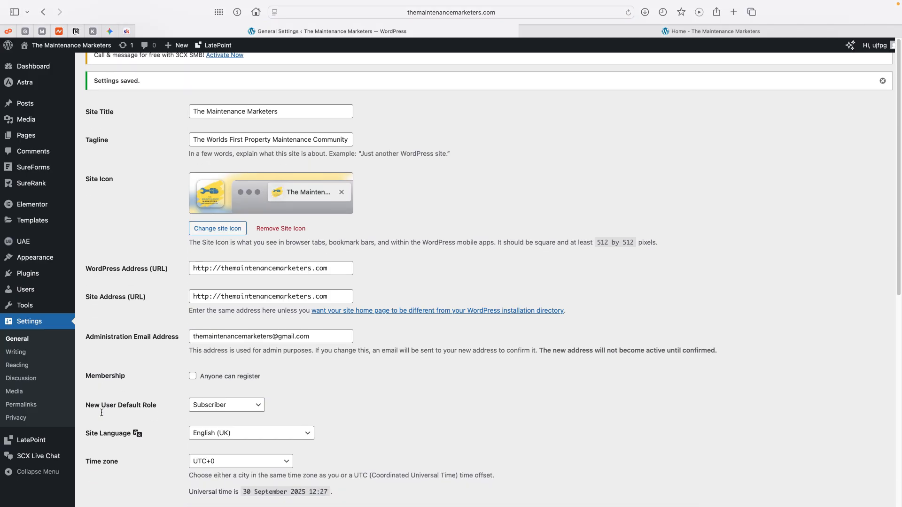
# View the Writing settings and open the Reading settings.
pyautogui.scroll(-1, 102, 412)
pyautogui.click(18, 352)
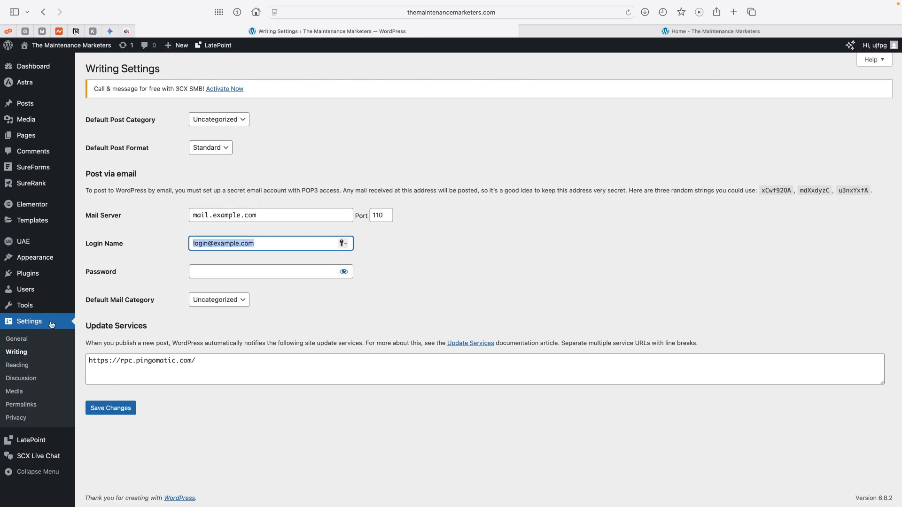
pyautogui.click(25, 367)
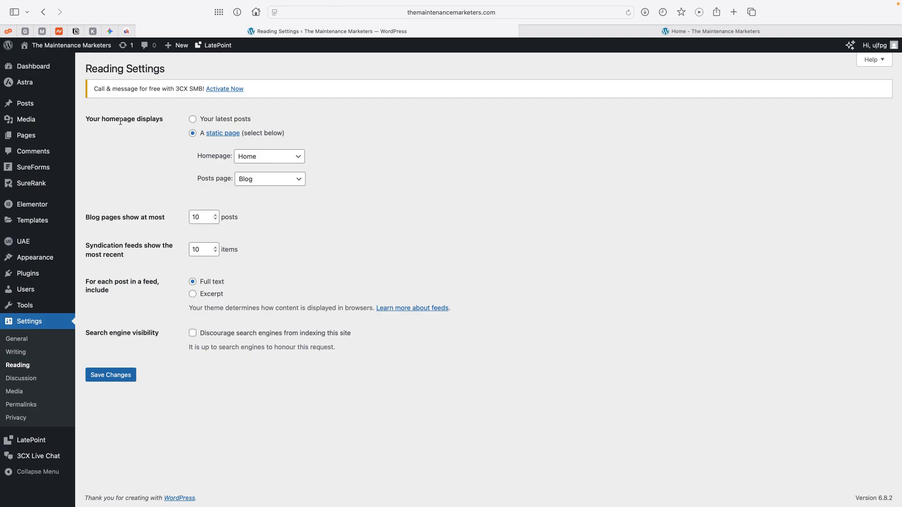
# Set the homepage to display your latest posts and save the Reading settings.
pyautogui.doubleClick(164, 124)
pyautogui.click(164, 123)
pyautogui.click(193, 120)
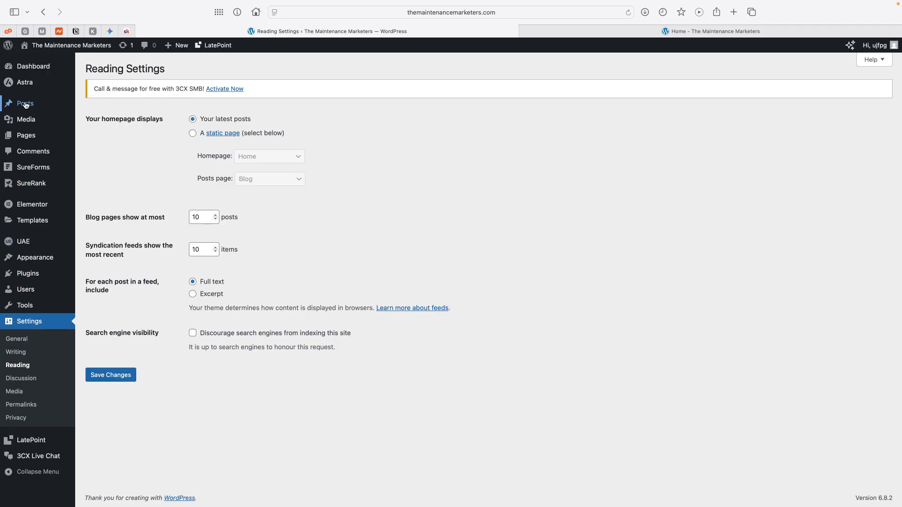
pyautogui.moveTo(35, 105)
pyautogui.click(192, 134)
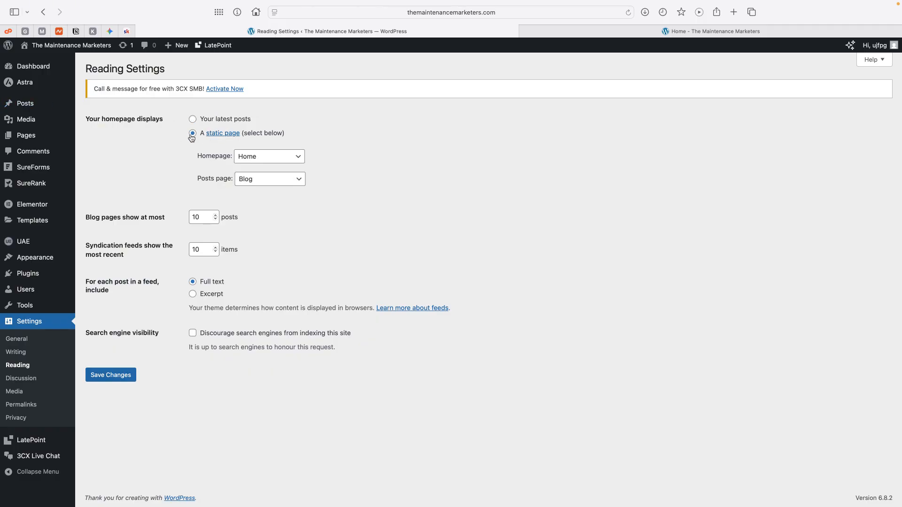
pyautogui.click(194, 120)
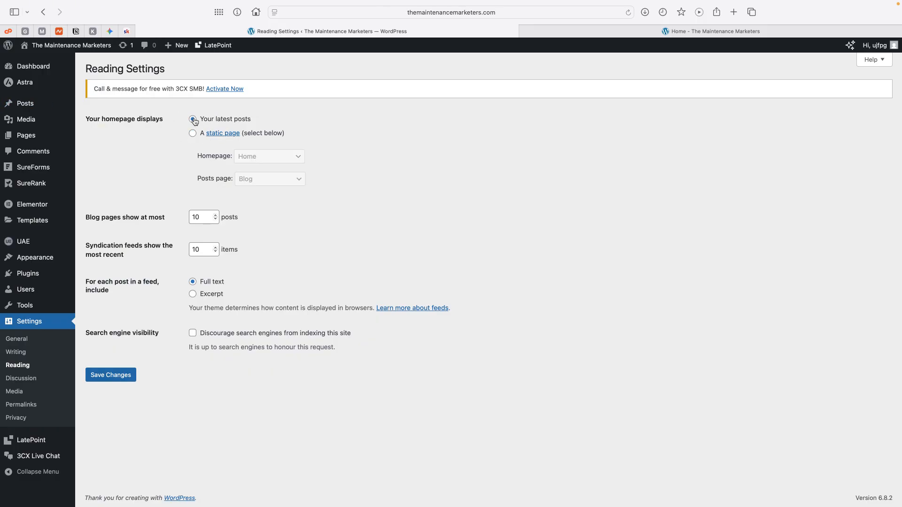
pyautogui.click(114, 379)
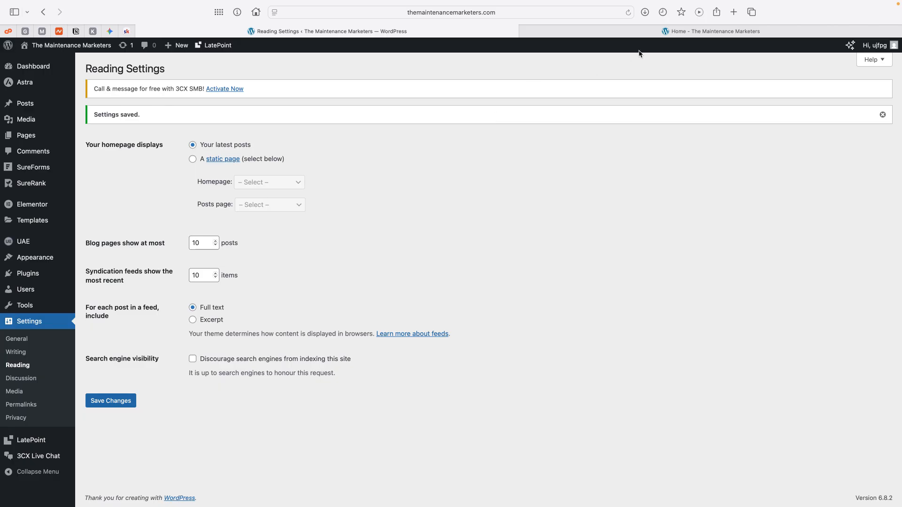
# Switch to the live site, reload the homepage and look through its post listing.
pyautogui.click(666, 31)
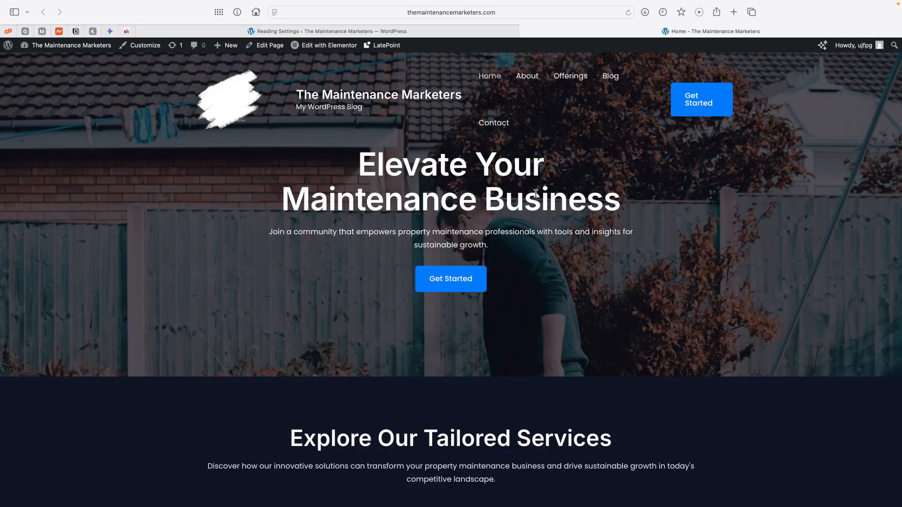
pyautogui.scroll(-15, 536, 193)
pyautogui.scroll(5, 536, 193)
pyautogui.click(628, 12)
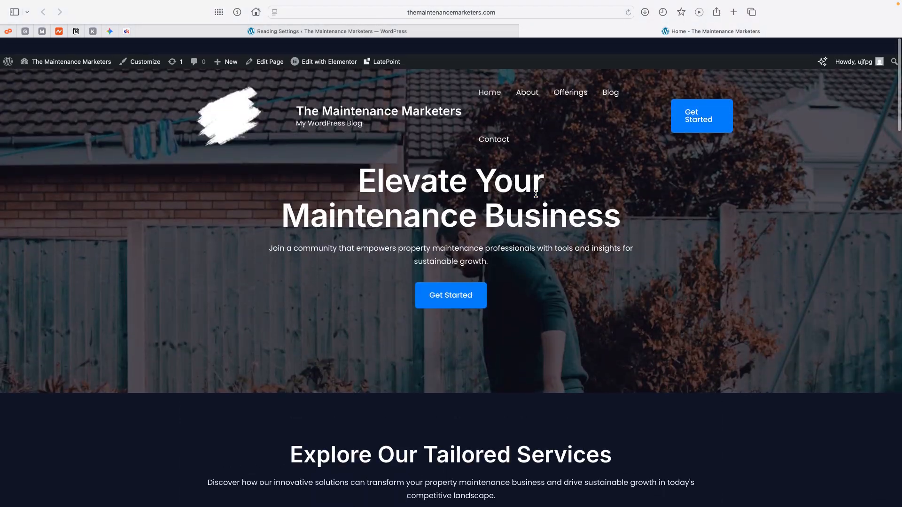
pyautogui.click(628, 10)
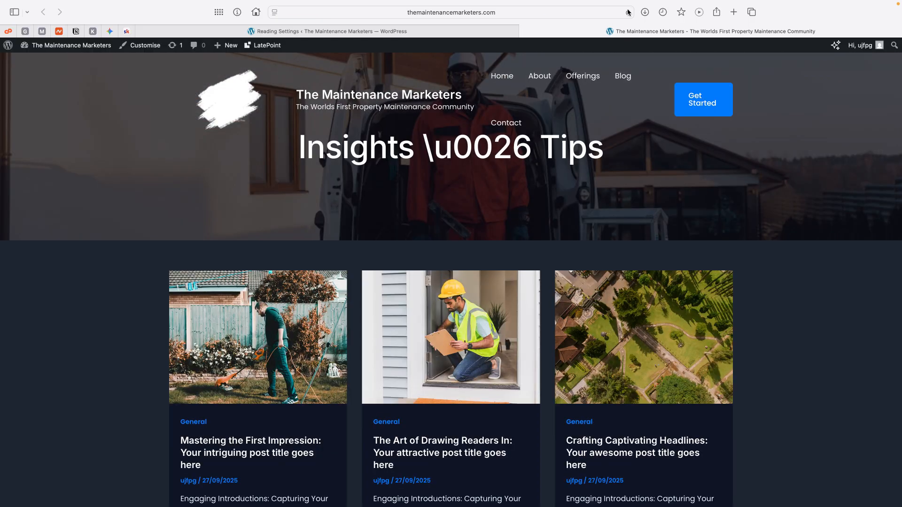
pyautogui.scroll(-10, 440, 226)
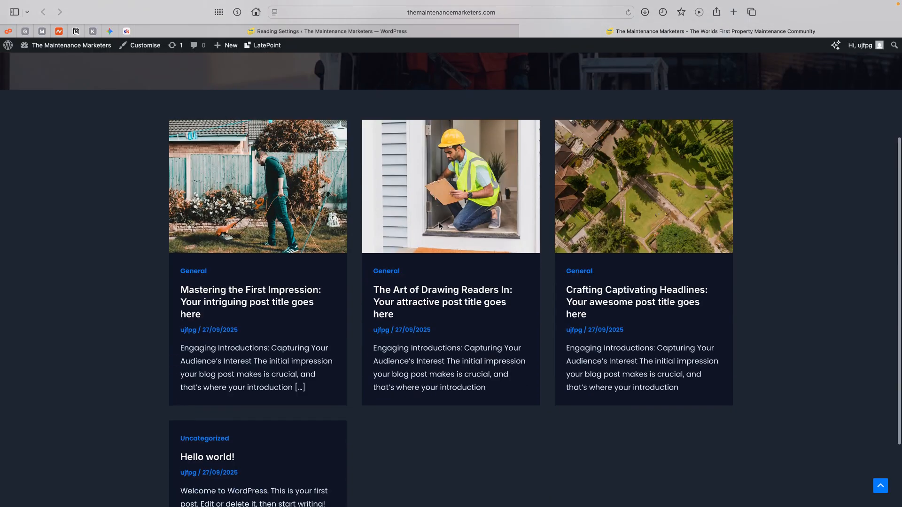
pyautogui.scroll(10, 440, 226)
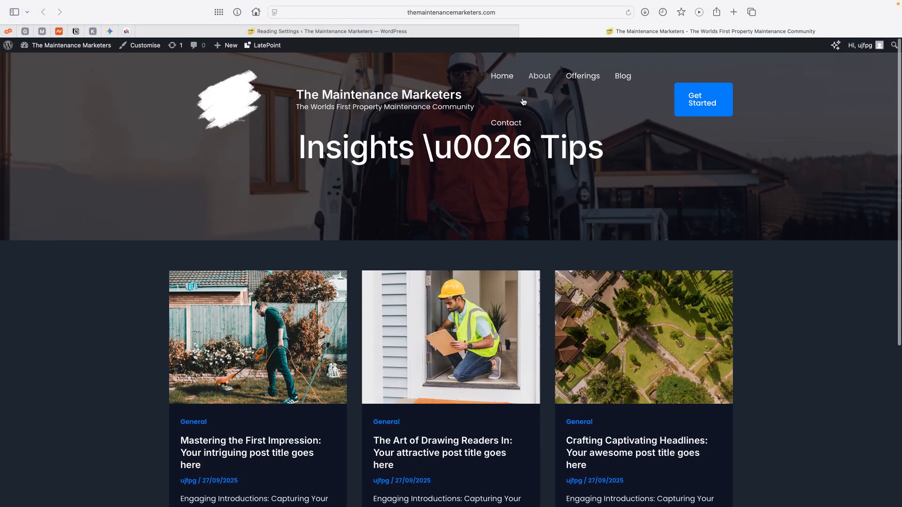
# Return to the Reading settings and set the homepage display to a static page, choosing Home as the homepage.
pyautogui.click(376, 31)
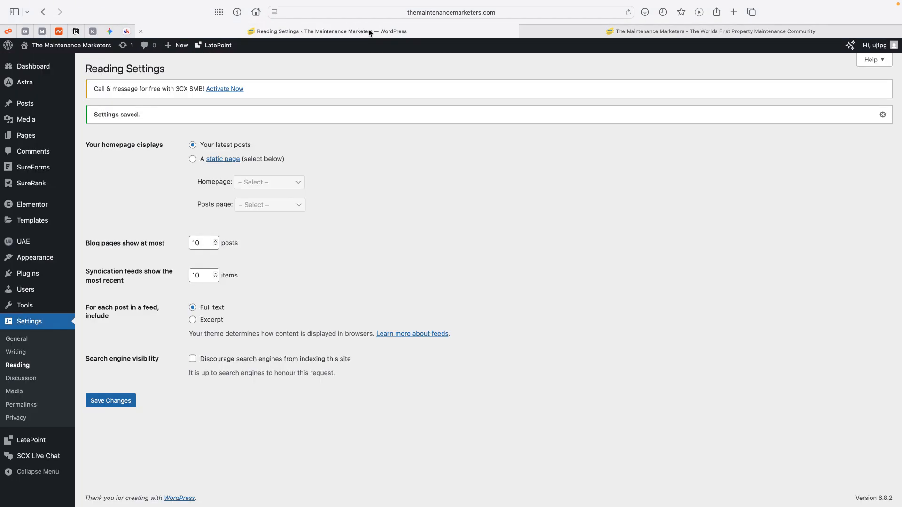
pyautogui.click(193, 159)
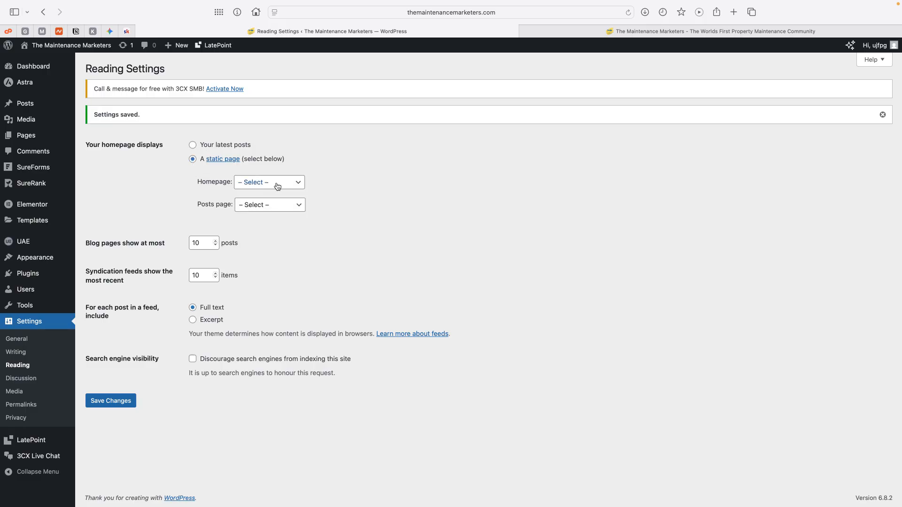
pyautogui.click(277, 184)
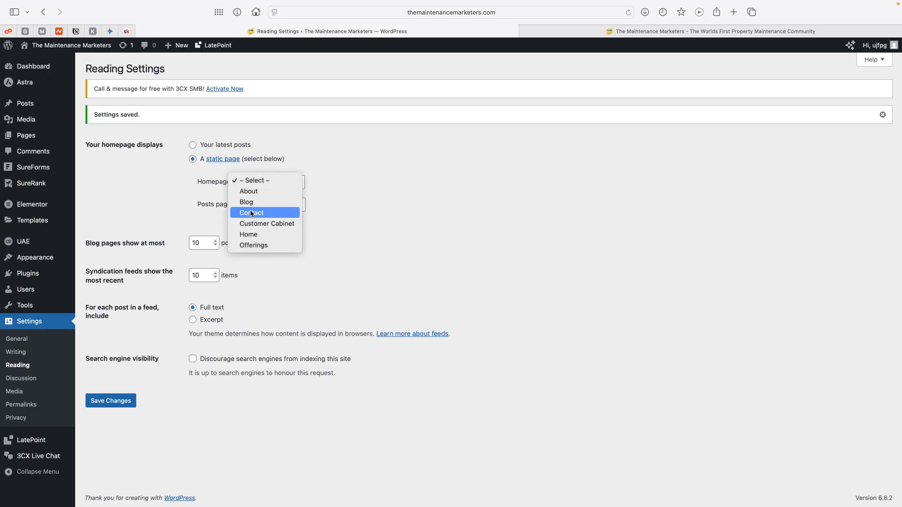
pyautogui.click(265, 235)
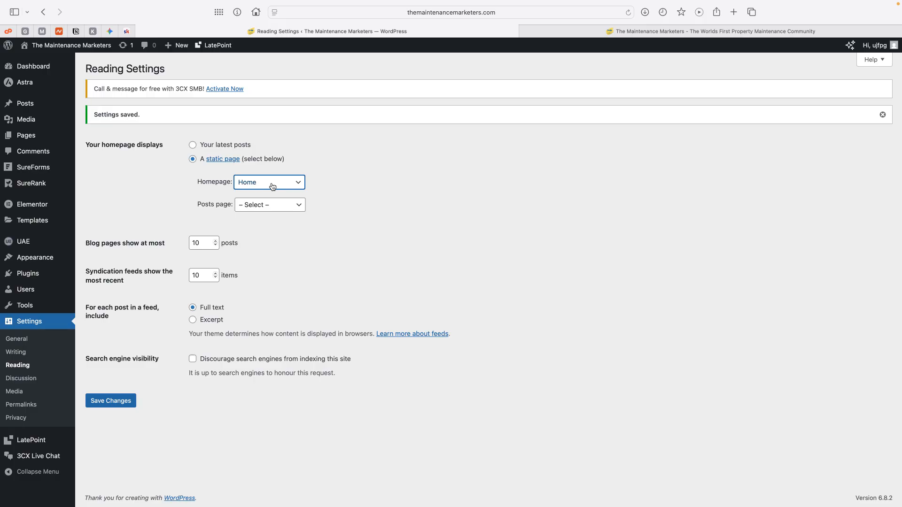
# View the available choices for the posts page and check the Blog page on the live site.
pyautogui.click(293, 206)
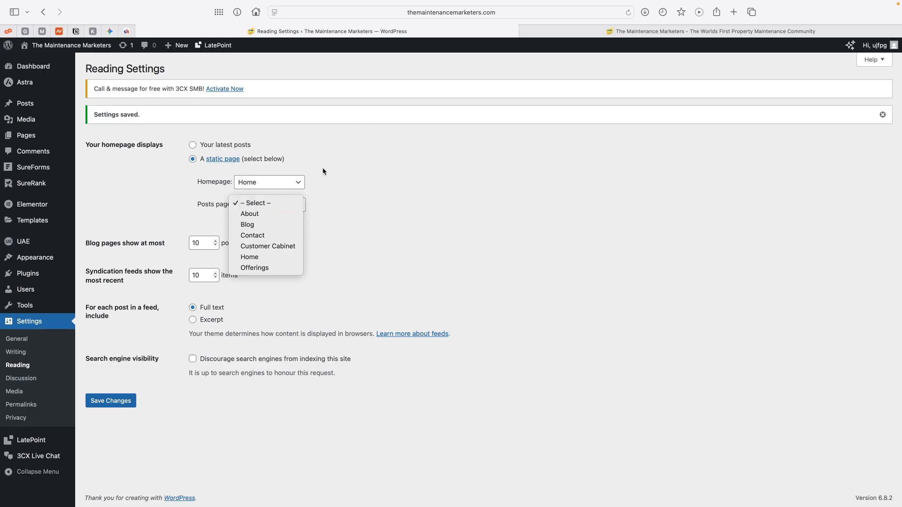
pyautogui.click(433, 145)
pyautogui.click(623, 31)
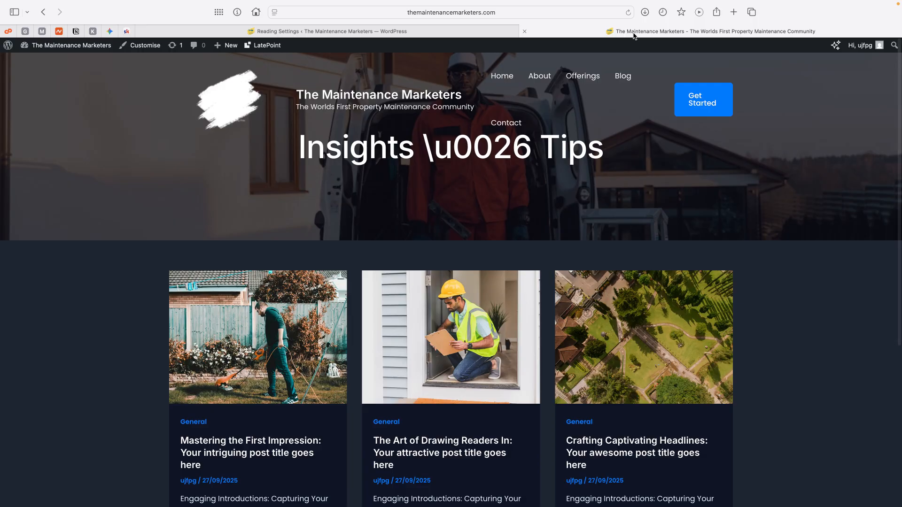
pyautogui.click(626, 78)
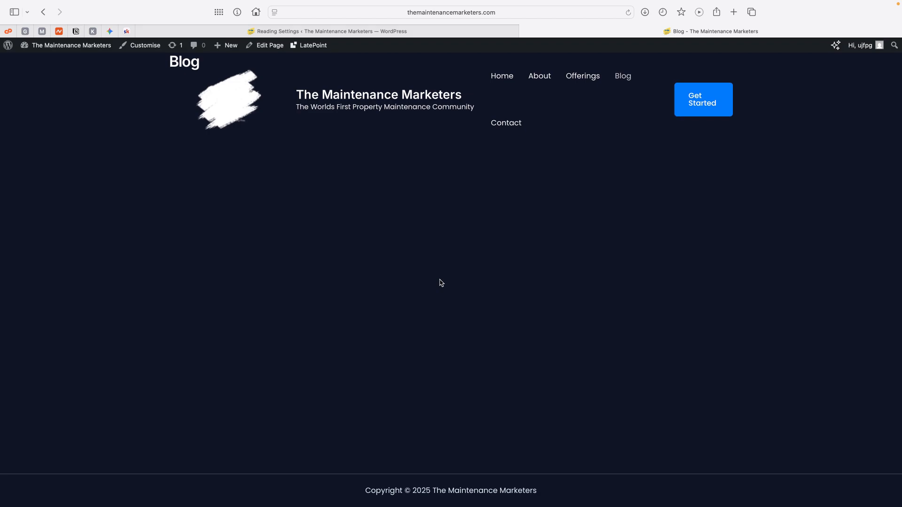
# Set the posts page to Blog and feed posts to Excerpt, and save the Reading settings.
pyautogui.click(342, 31)
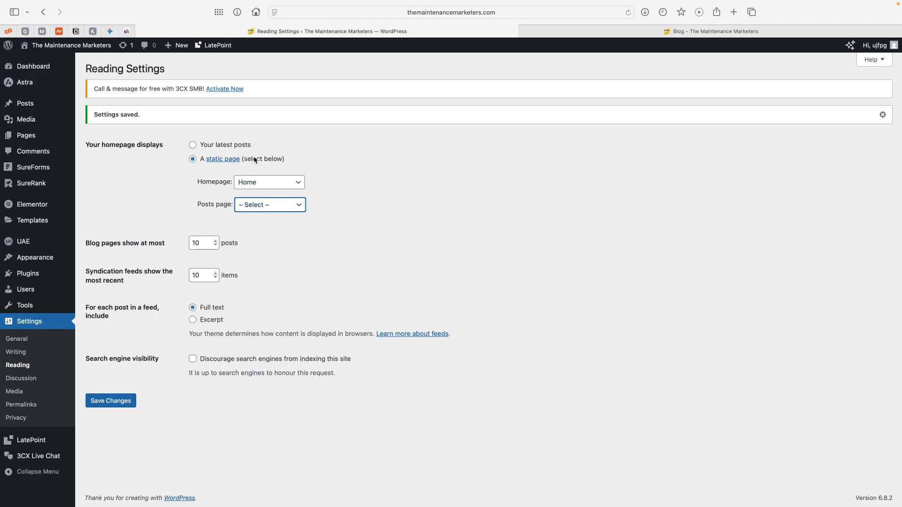
pyautogui.click(269, 203)
pyautogui.click(256, 227)
pyautogui.click(193, 321)
pyautogui.click(104, 405)
# Reload the live Blog page, check its post listing and open the "Mastering the First Impression" post to view it.
pyautogui.click(707, 31)
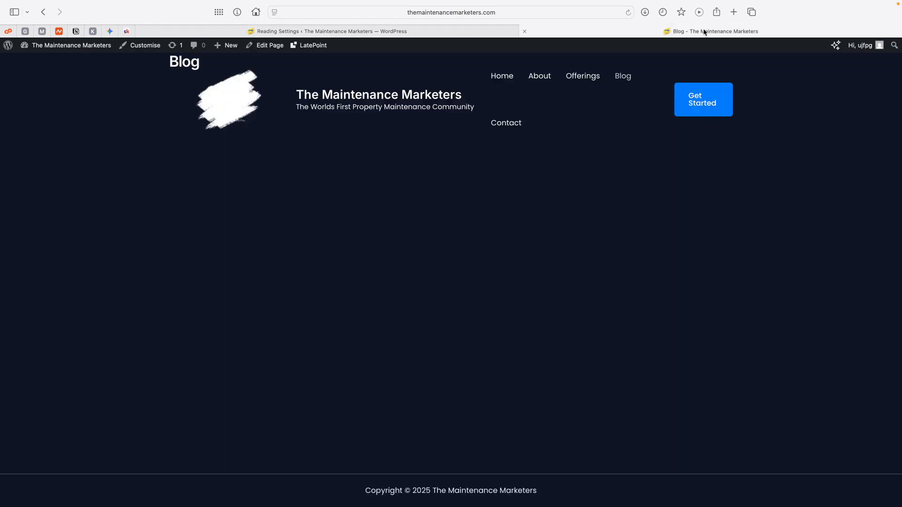
pyautogui.click(628, 14)
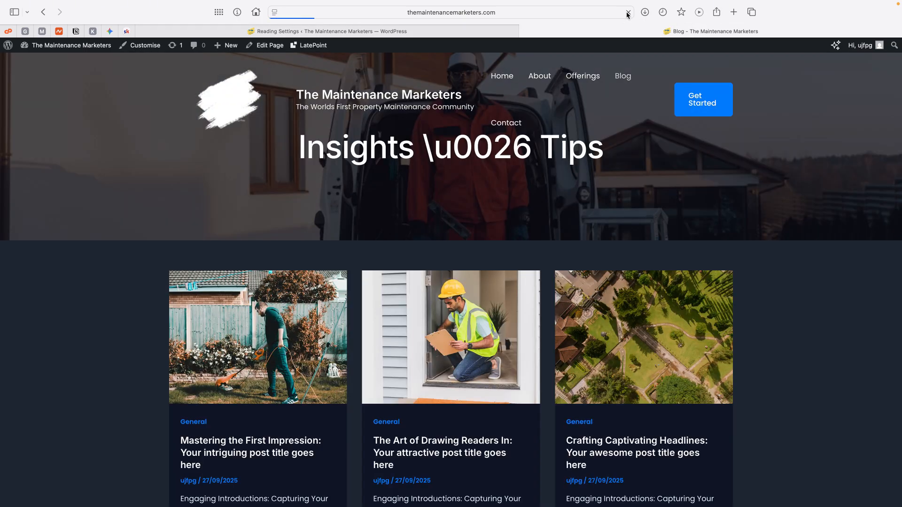
pyautogui.scroll(-5, 441, 231)
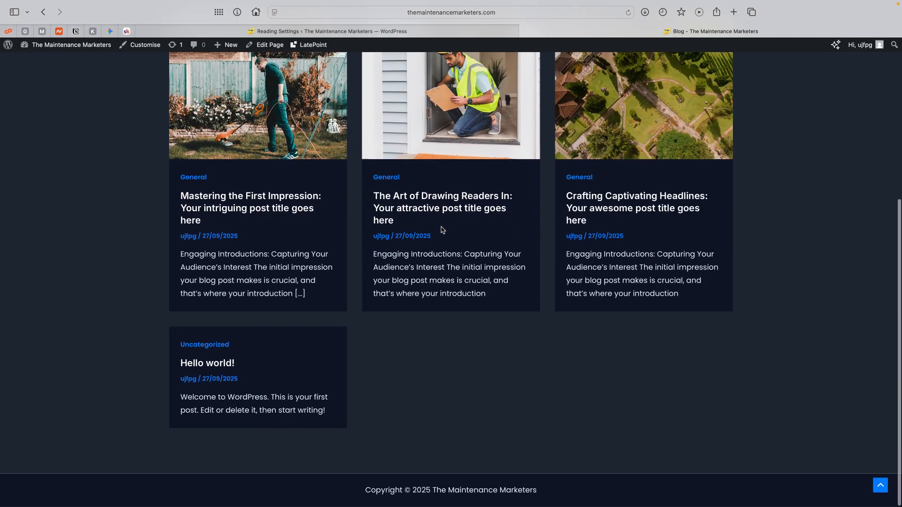
pyautogui.scroll(3, 442, 230)
pyautogui.scroll(2, 442, 230)
pyautogui.scroll(-4, 442, 228)
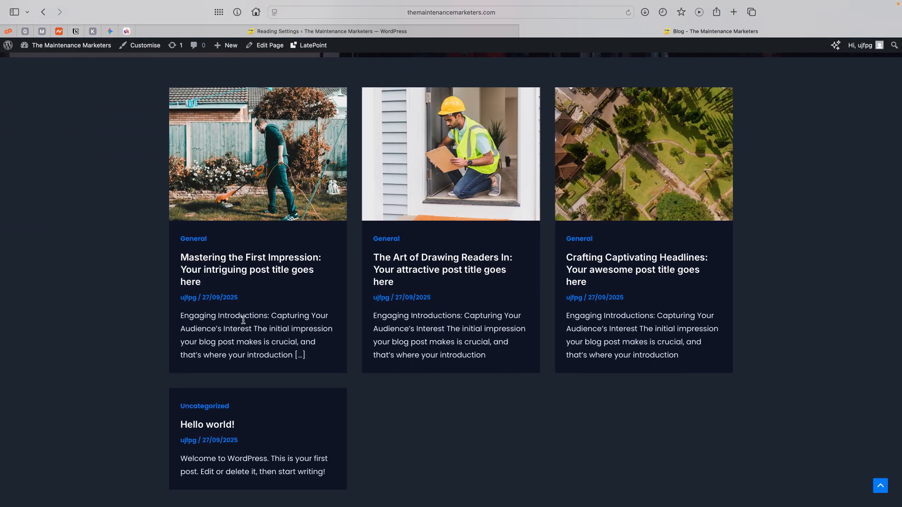
pyautogui.click(279, 175)
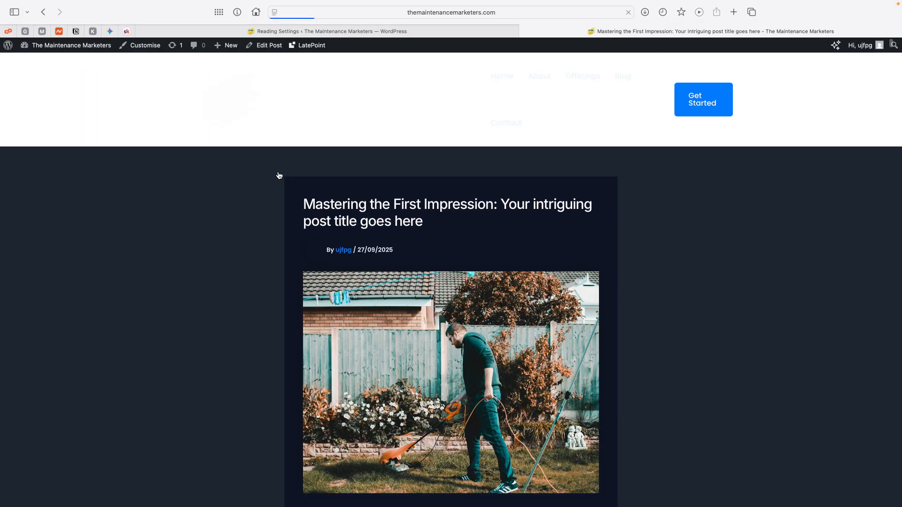
pyautogui.scroll(-7, 421, 267)
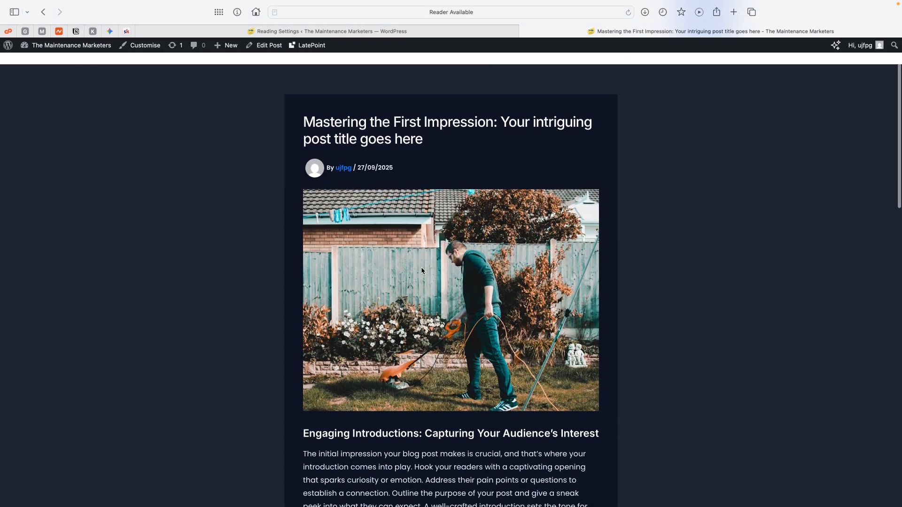
# Look through the opened blog post down to its related posts and comment form, and return to the Reading settings.
pyautogui.scroll(-15, 421, 269)
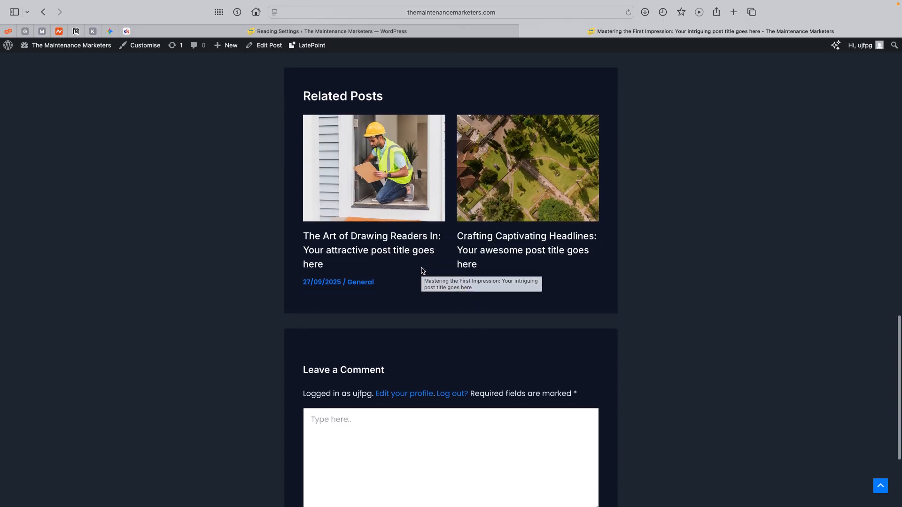
pyautogui.scroll(20, 421, 271)
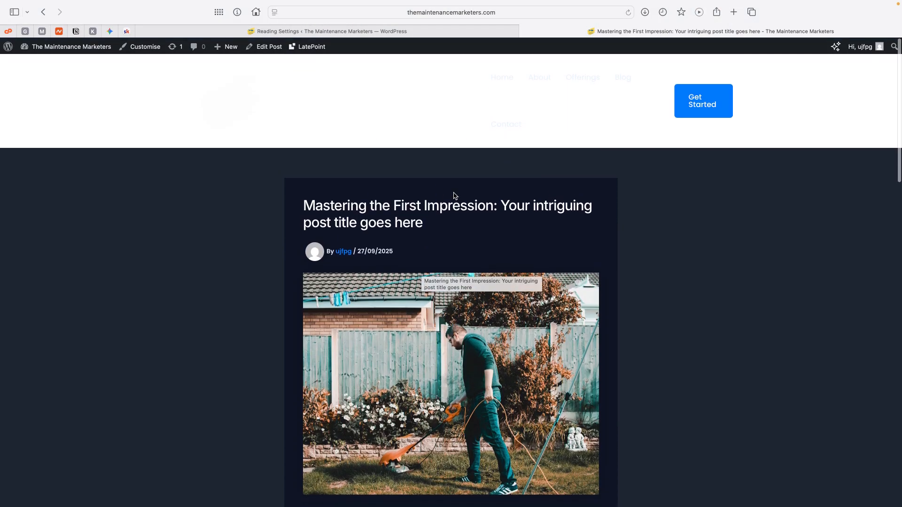
pyautogui.click(257, 32)
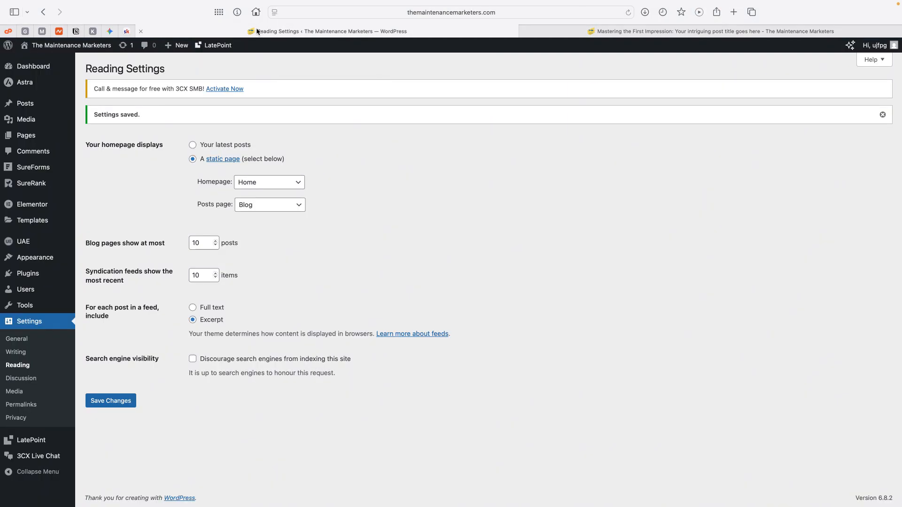
# In the Discussion settings, turn off all default post options, required name and email, cookies opt-in and threaded comments, and require users to be registered and logged in.
pyautogui.click(30, 379)
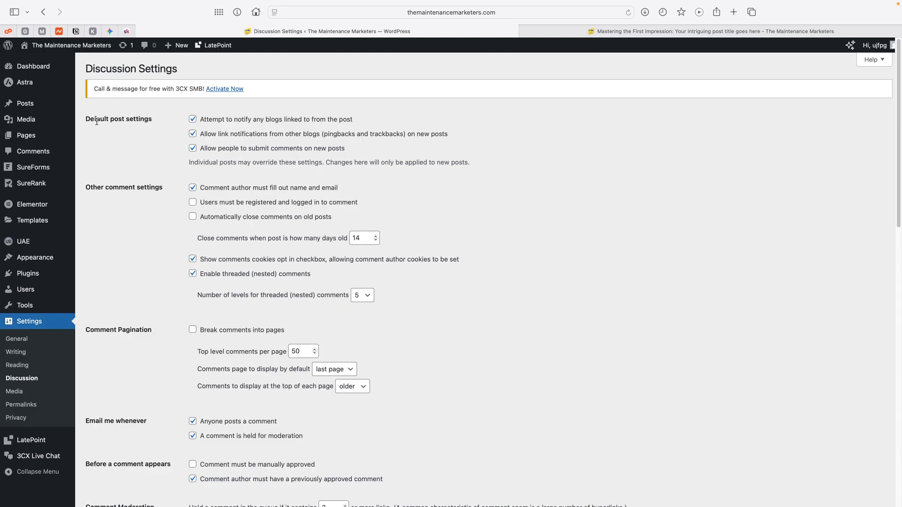
pyautogui.moveTo(101, 117); pyautogui.dragTo(159, 126)
pyautogui.click(160, 126)
pyautogui.click(193, 148)
pyautogui.click(193, 188)
pyautogui.click(193, 274)
# Turn off both comment email notifications and require manual comment approval instead of a previously approved comment author.
pyautogui.scroll(-3, 191, 315)
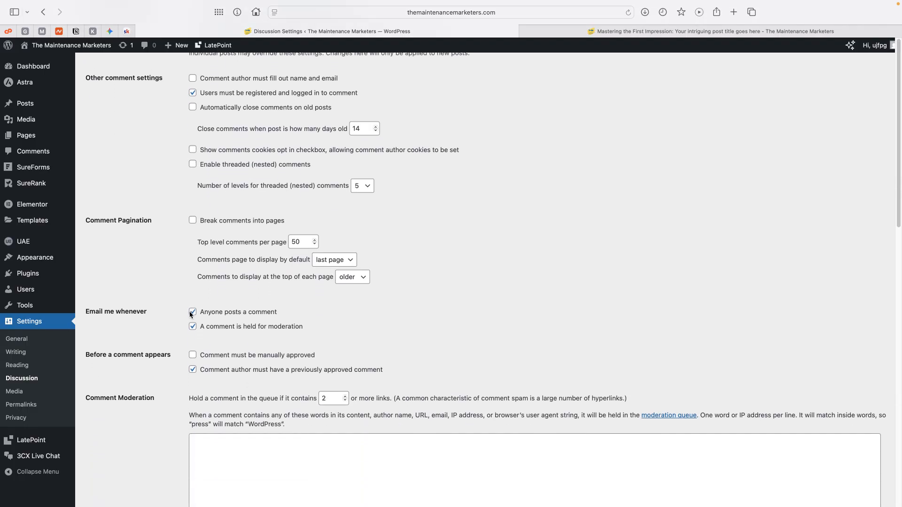
pyautogui.click(193, 276)
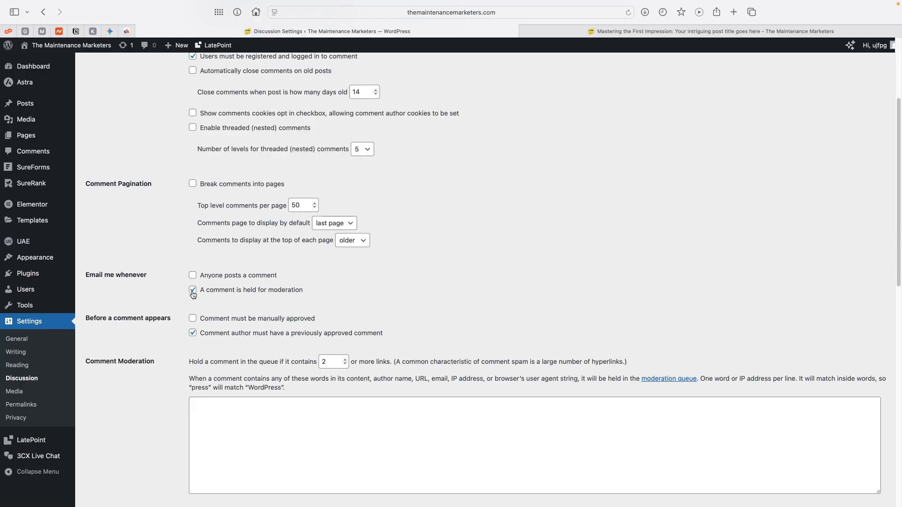
pyautogui.click(193, 293)
pyautogui.scroll(-1, 191, 295)
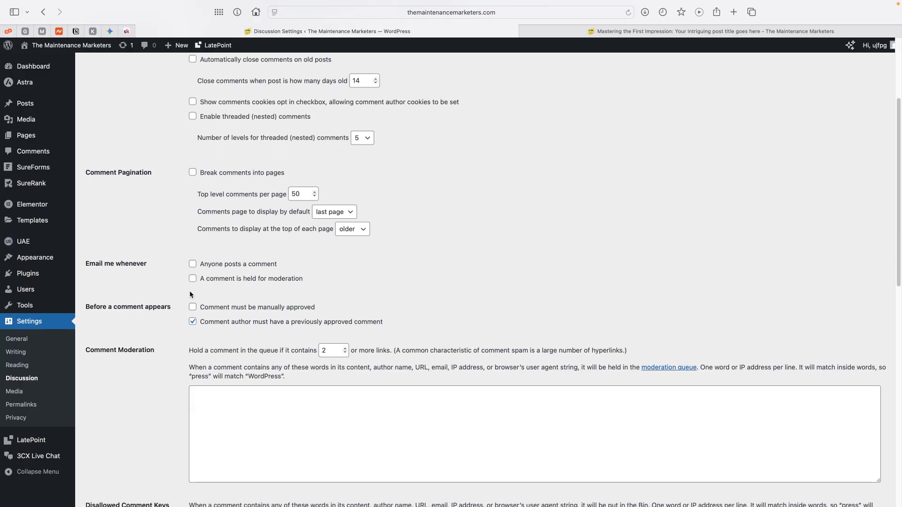
pyautogui.tripleClick(94, 261)
pyautogui.click(193, 307)
# Review the remaining comment moderation and avatar options, and save the Discussion settings.
pyautogui.scroll(-5, 224, 310)
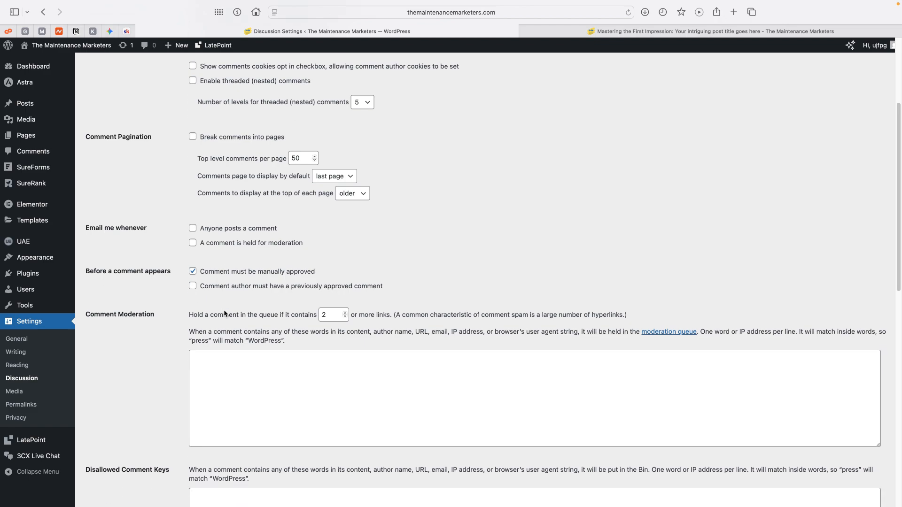
pyautogui.scroll(-10, 224, 310)
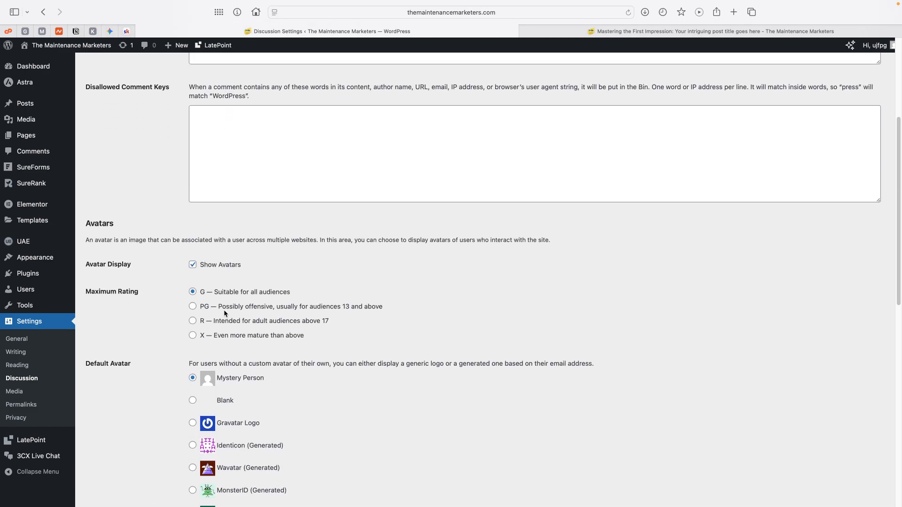
pyautogui.scroll(-3, 224, 309)
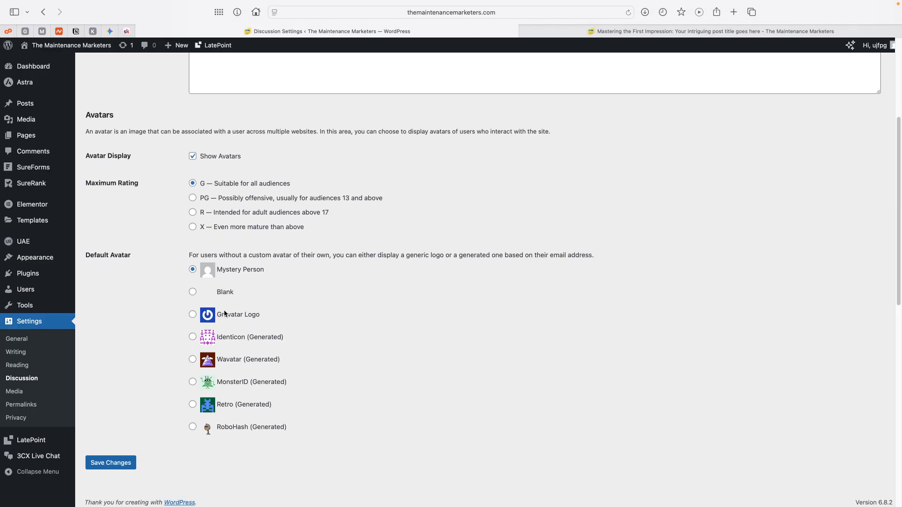
pyautogui.click(108, 458)
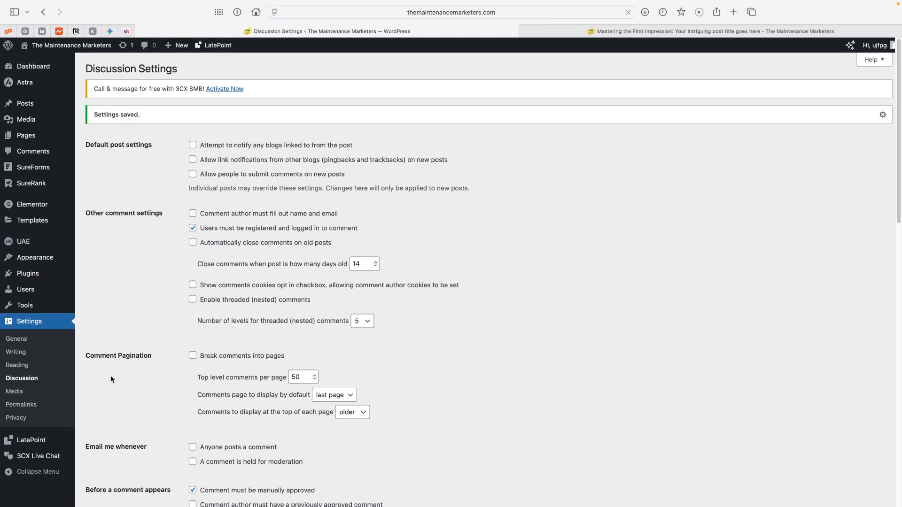
# View the Media settings and open the Permalink settings to review the available URL structures.
pyautogui.click(14, 392)
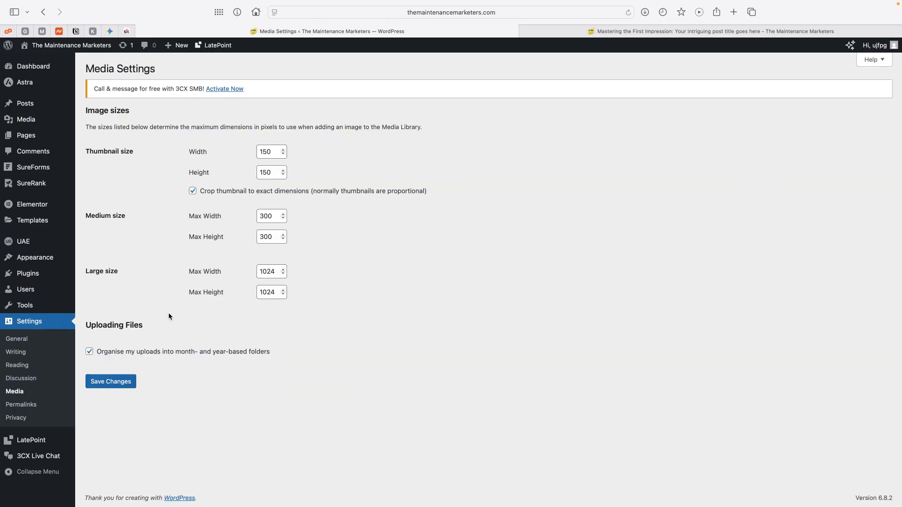
pyautogui.click(31, 405)
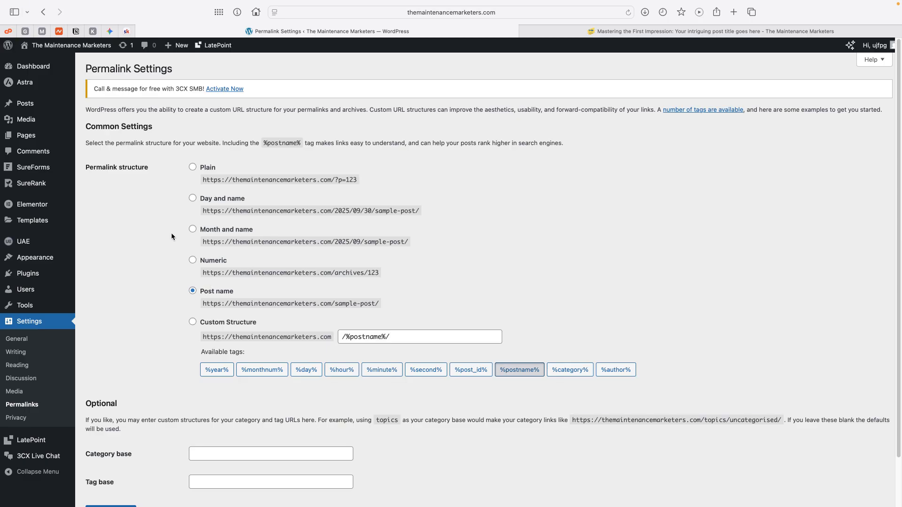
pyautogui.scroll(-3, 172, 260)
pyautogui.scroll(4, 172, 260)
# Select Custom Structure as the permalink structure, keeping /%postname%/, and examine its parts against the site address.
pyautogui.click(192, 322)
pyautogui.moveTo(247, 336); pyautogui.dragTo(396, 337)
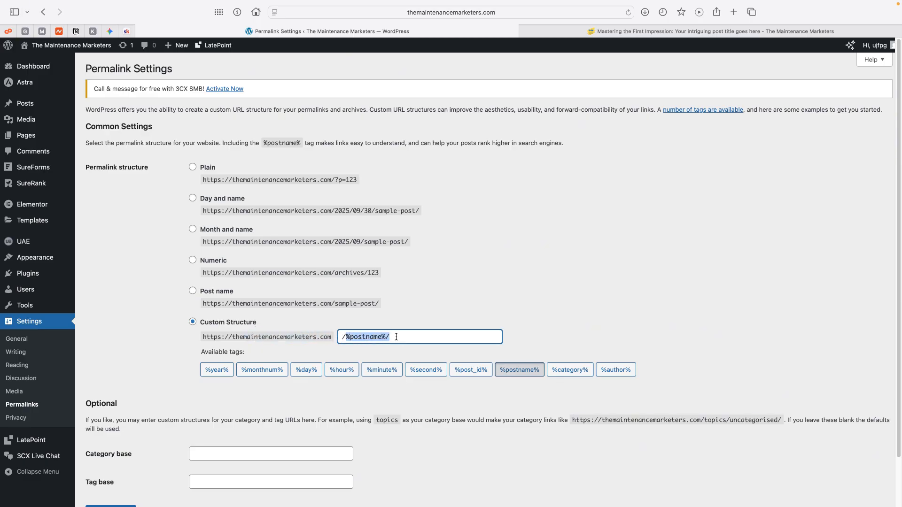
pyautogui.click(349, 338)
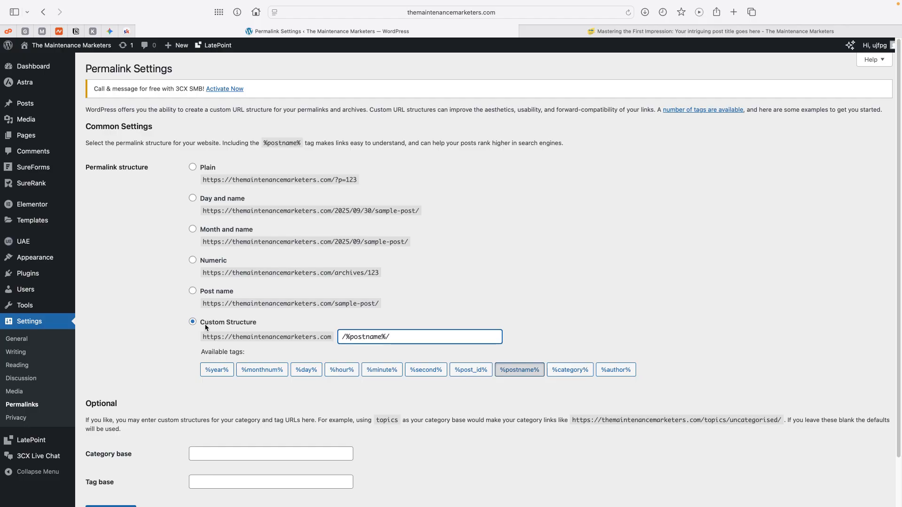
pyautogui.click(349, 339)
pyautogui.moveTo(346, 337); pyautogui.dragTo(417, 336)
pyautogui.click(417, 336)
pyautogui.moveTo(332, 339); pyautogui.dragTo(226, 337)
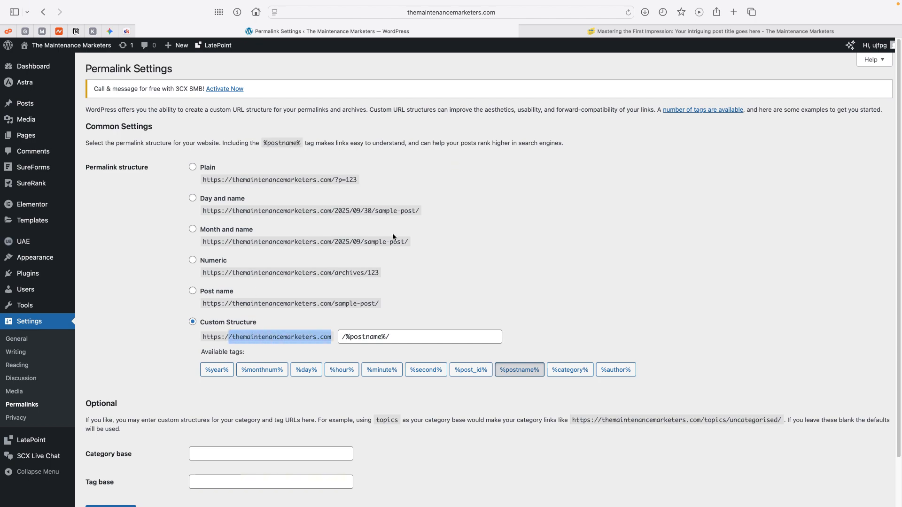
# Check the live blog post and return to the Permalink settings to examine the domain and /%postname%/ portions of the custom structure.
pyautogui.moveTo(602, 4)
pyautogui.click(620, 46)
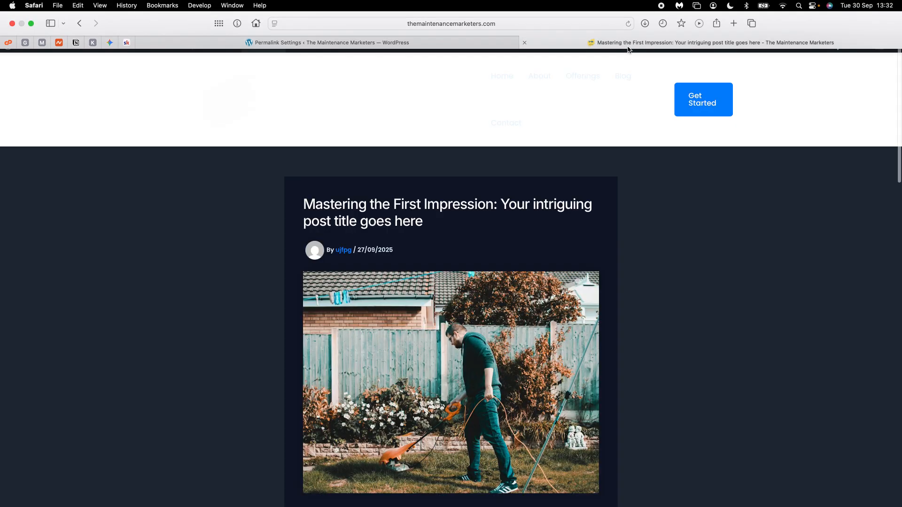
pyautogui.click(402, 44)
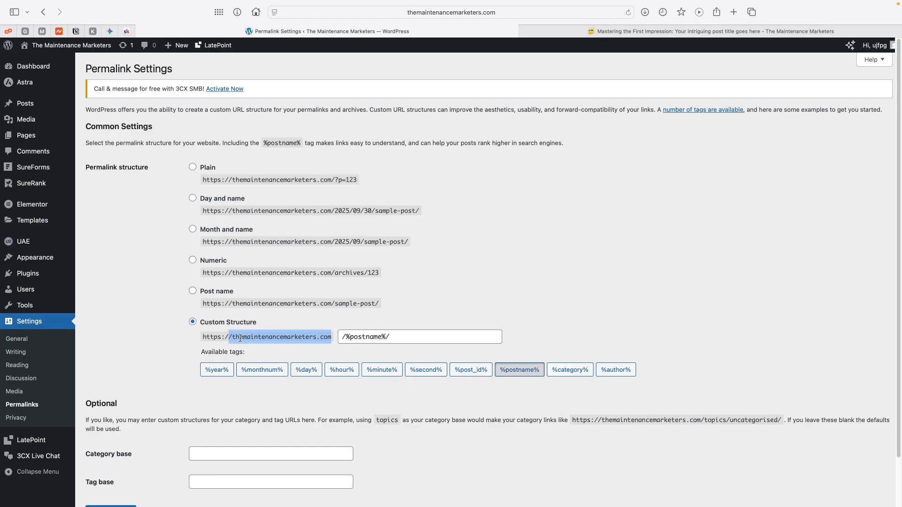
pyautogui.moveTo(345, 338); pyautogui.dragTo(409, 336)
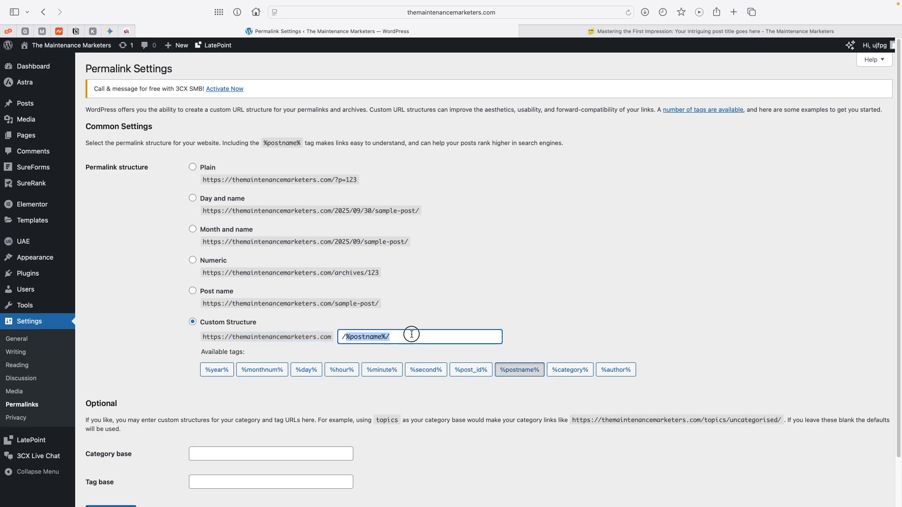
pyautogui.doubleClick(362, 335)
pyautogui.click(361, 335)
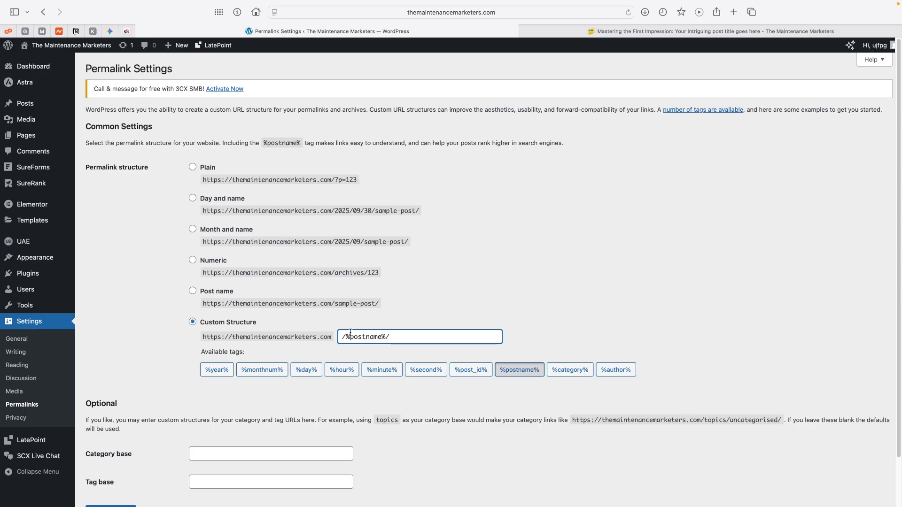
pyautogui.moveTo(346, 338); pyautogui.dragTo(431, 340)
pyautogui.moveTo(335, 336); pyautogui.dragTo(164, 329)
pyautogui.click(178, 327)
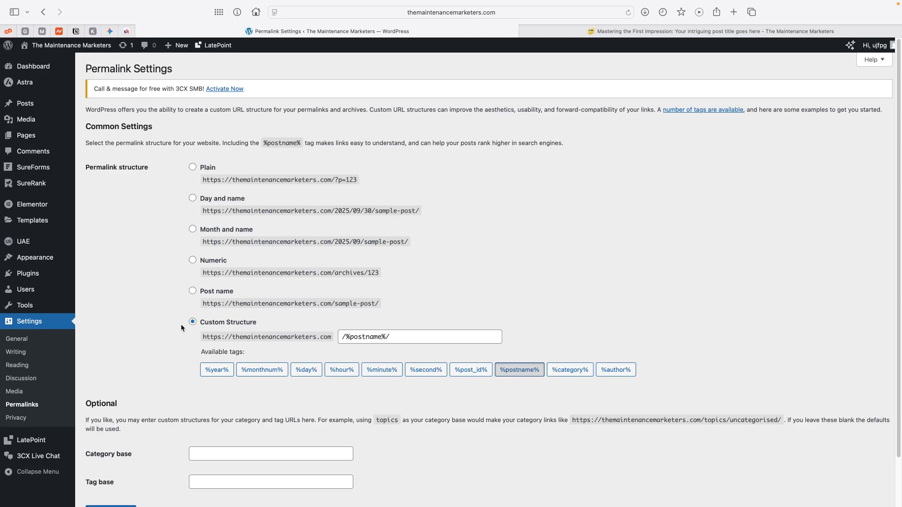
# Save the permalink structure and open the Privacy settings to view the Privacy Policy page options.
pyautogui.scroll(-3, 185, 385)
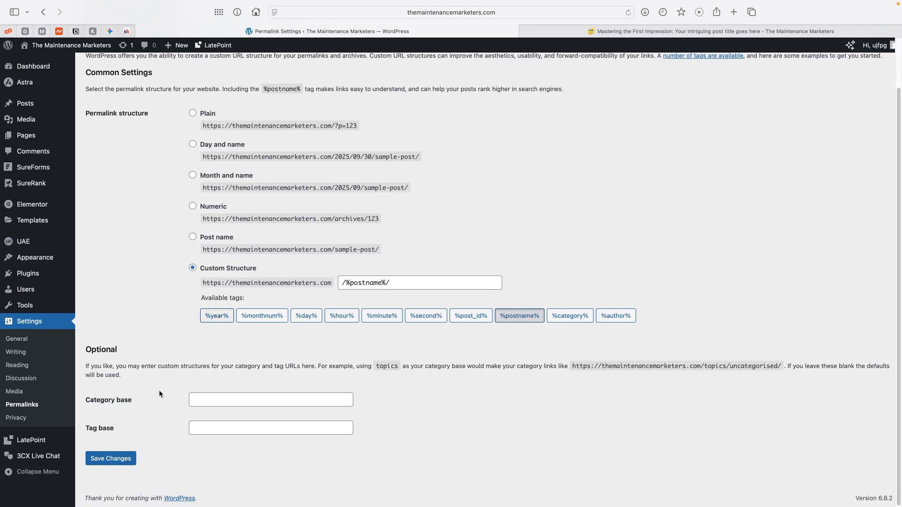
pyautogui.click(108, 460)
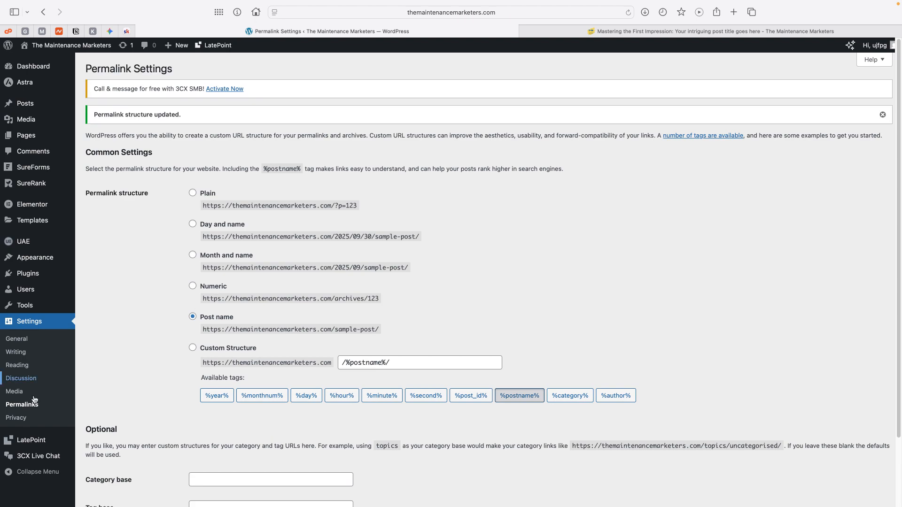
pyautogui.click(19, 418)
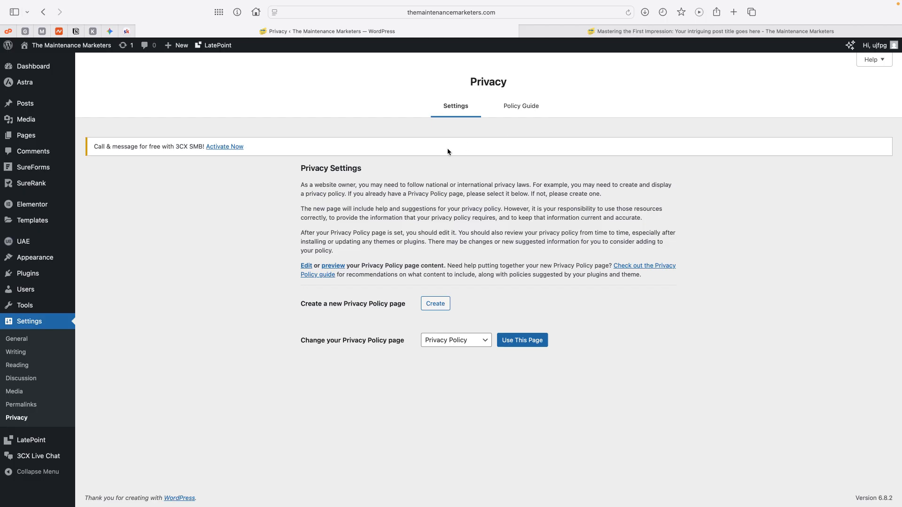
pyautogui.moveTo(651, 2)
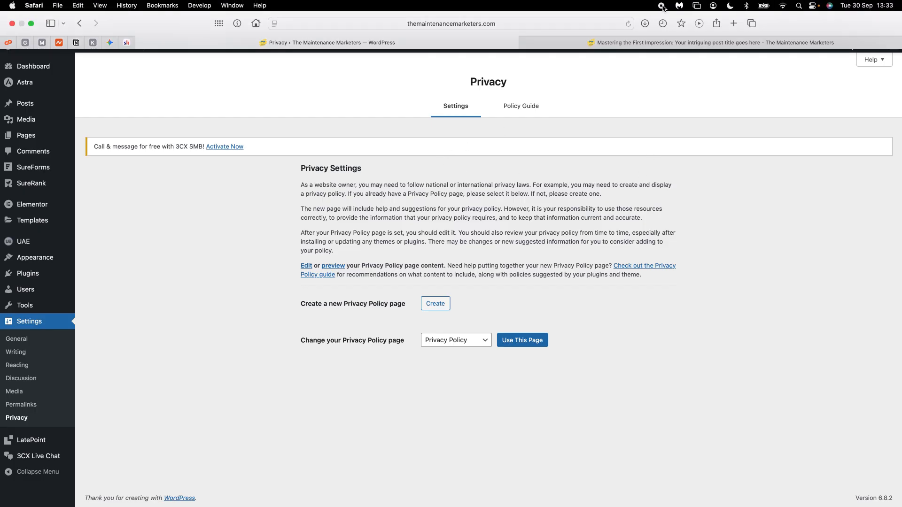